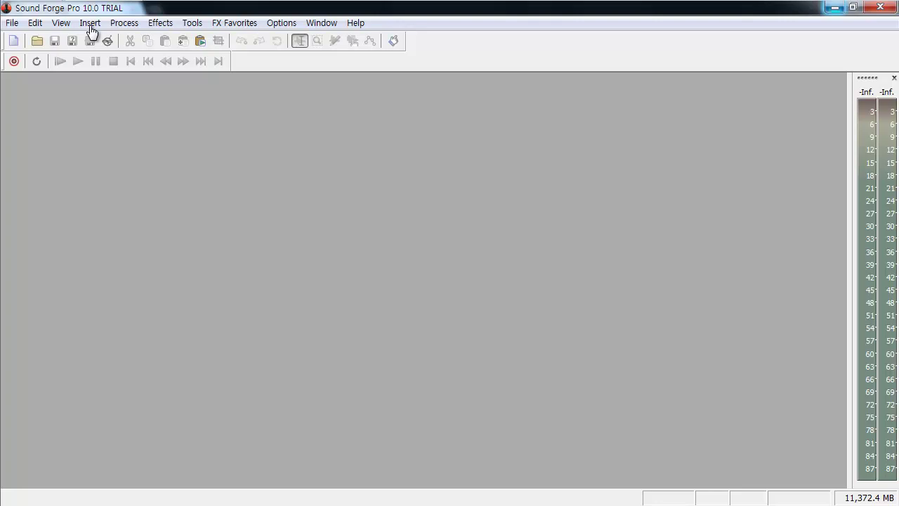
Step: Create a new empty 44,100 Hz, 16-bit stereo sound window, Sound 9
click(13, 23)
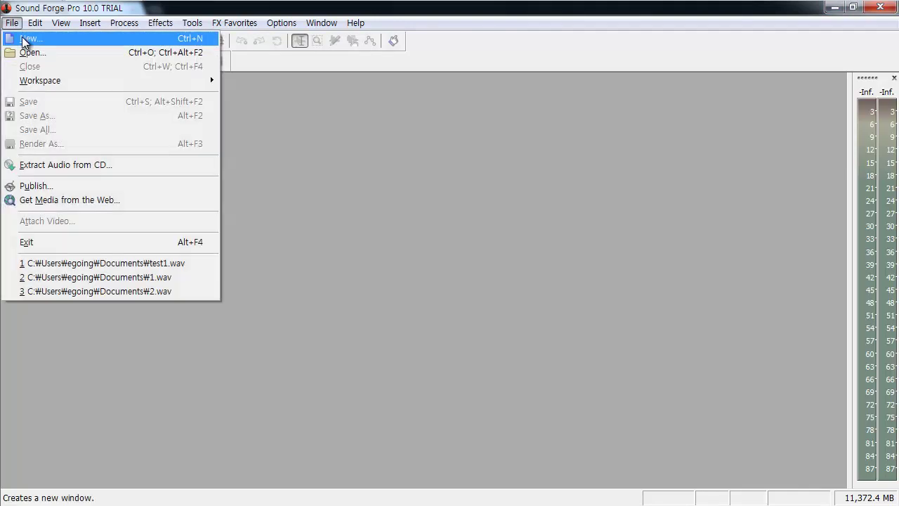
click(23, 40)
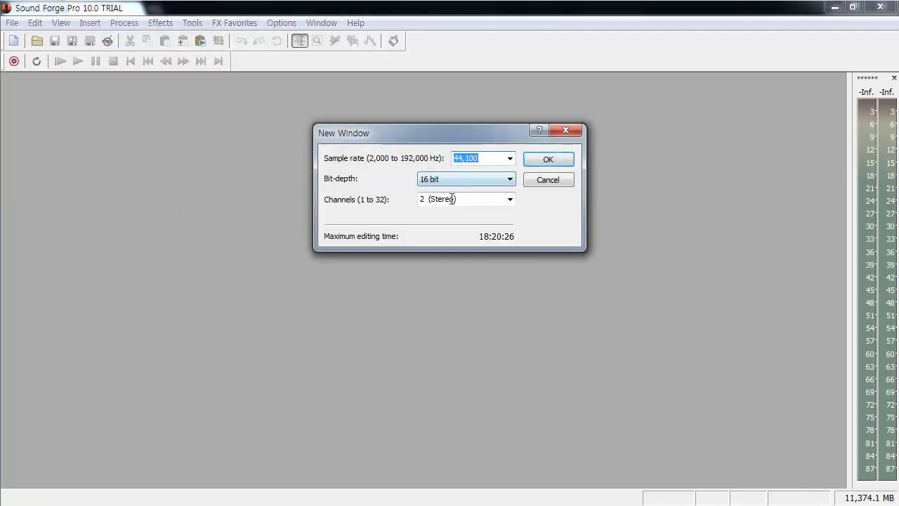
click(543, 160)
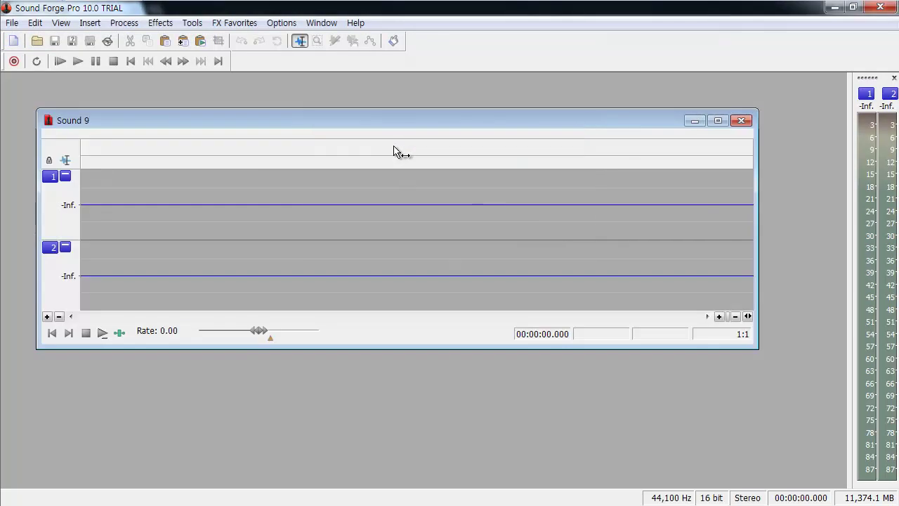
drag(217, 119, 213, 110)
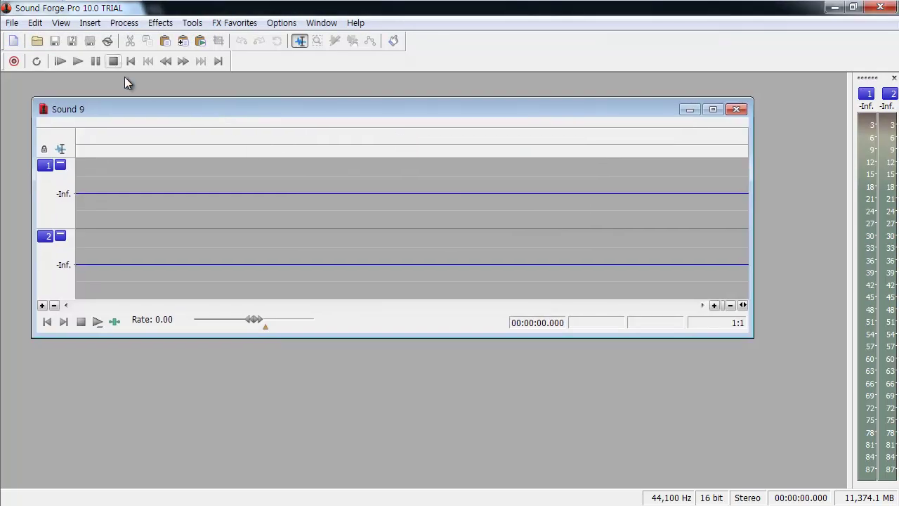
click(98, 24)
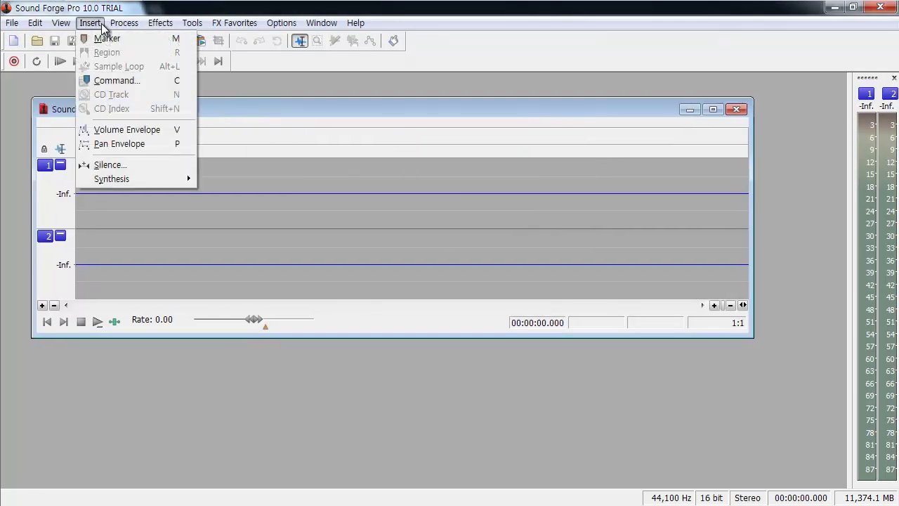
mouse_move(134, 184)
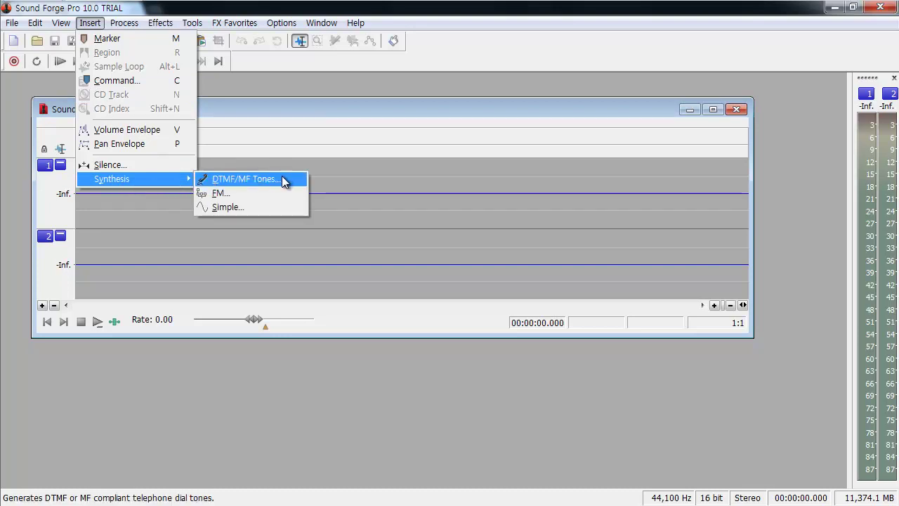
Step: Open the Simple Synthesis dialog for Sound 9 and try the amplitude slider
click(250, 206)
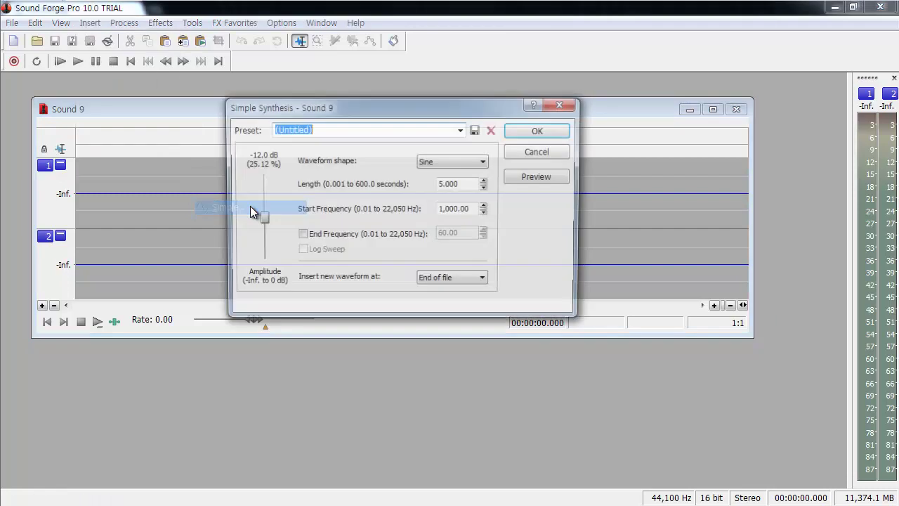
drag(327, 108, 214, 92)
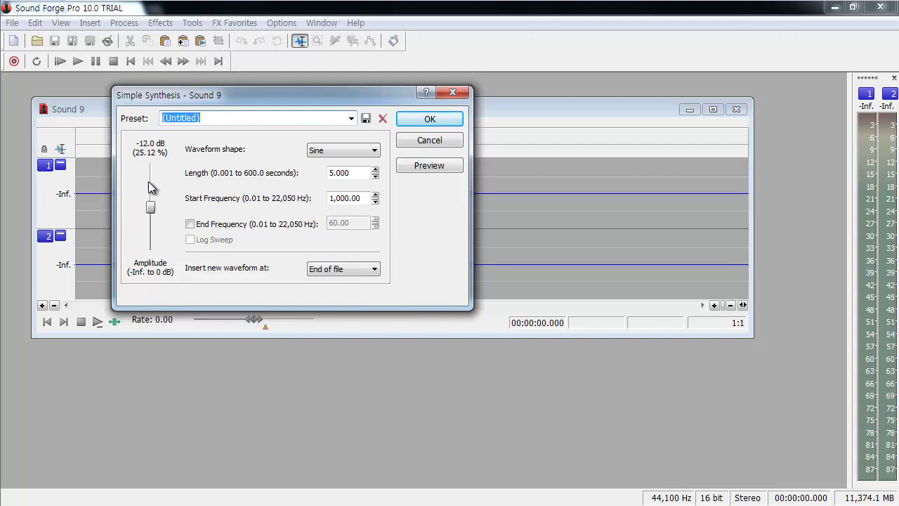
mouse_move(151, 205)
mouse_down()
mouse_move(153, 183)
mouse_move(150, 238)
mouse_move(156, 174)
mouse_move(150, 208)
mouse_up()
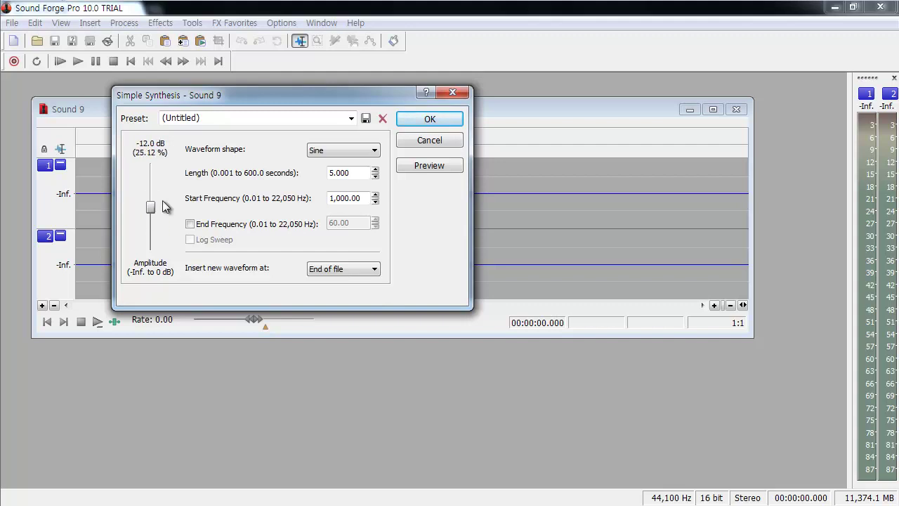
Step: Keep the Sine waveform shape and (Untitled) preset with the 5-second 1,000 Hz defaults
click(342, 150)
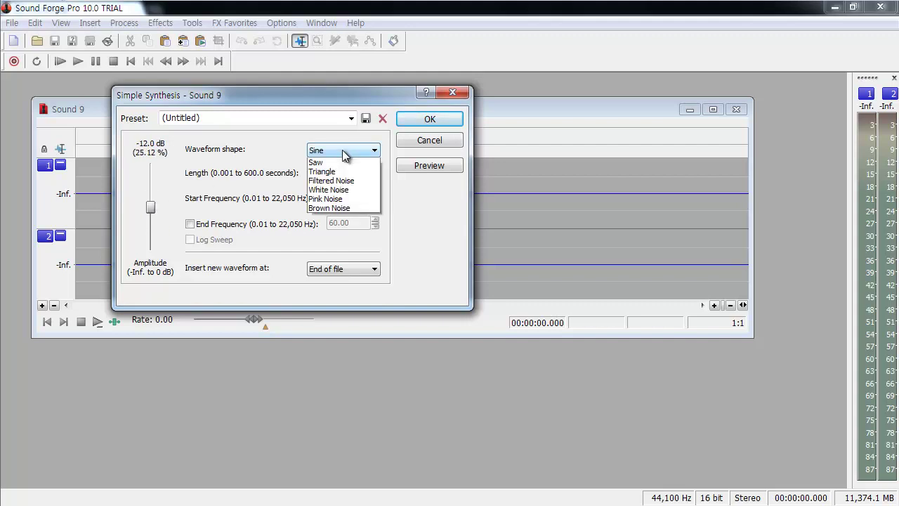
click(344, 159)
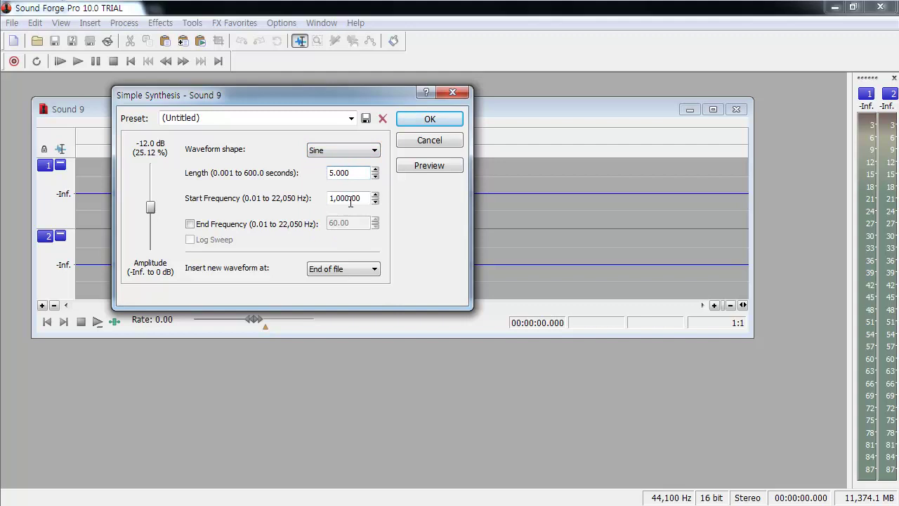
click(337, 154)
click(338, 153)
click(351, 119)
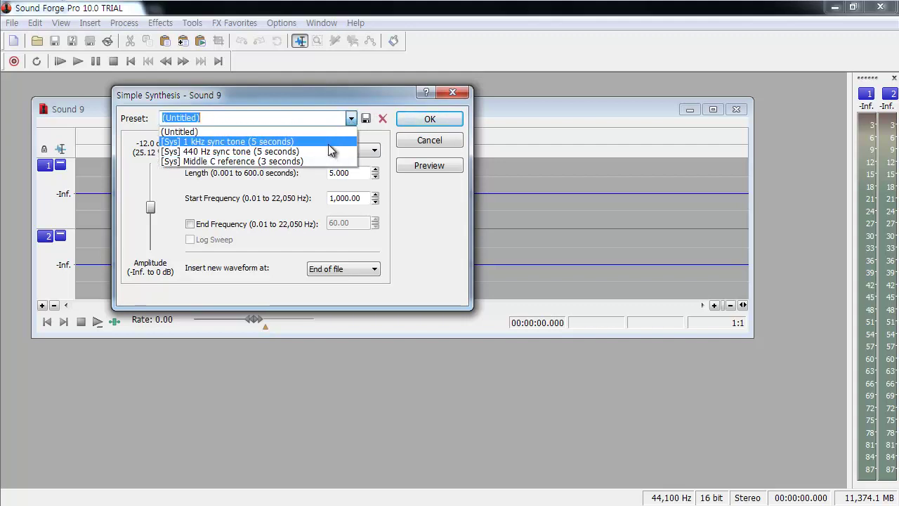
click(324, 119)
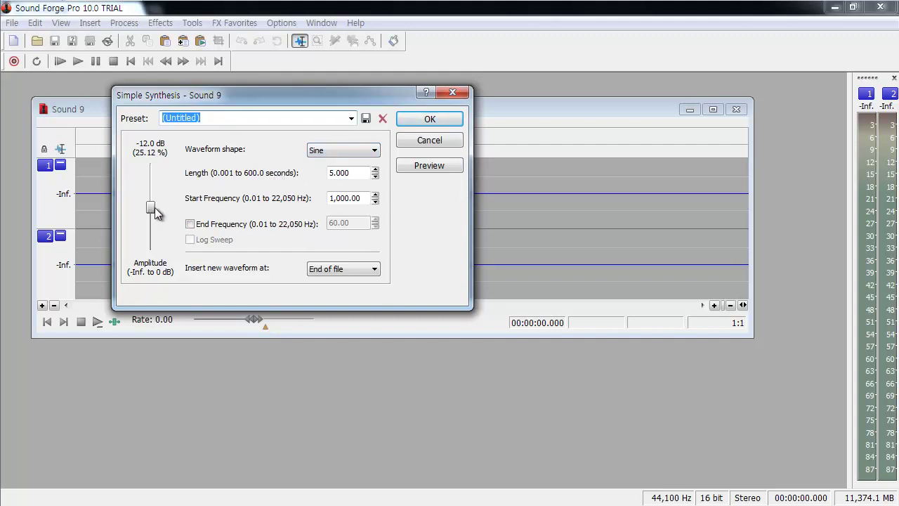
Step: Set the sine tone's amplitude to -10.0 dB, keeping the Sine shape
drag(150, 208, 149, 215)
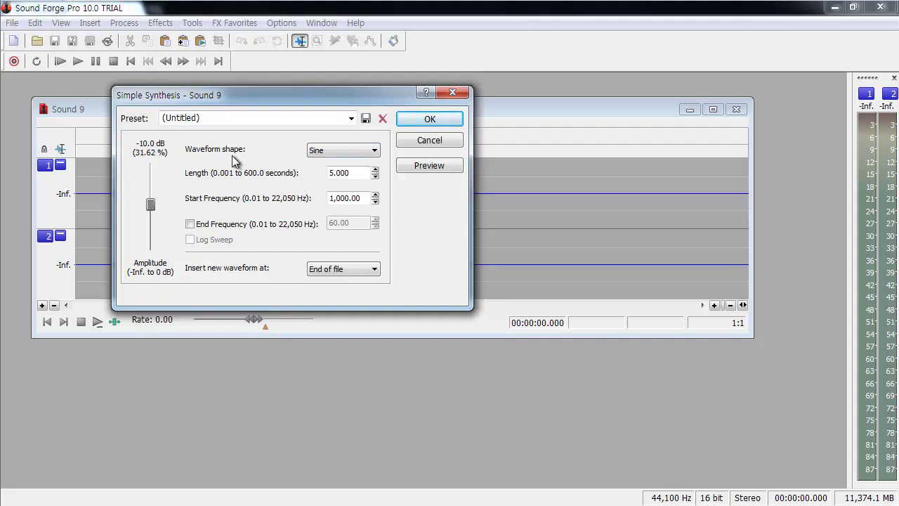
drag(389, 94, 370, 92)
click(315, 154)
click(338, 163)
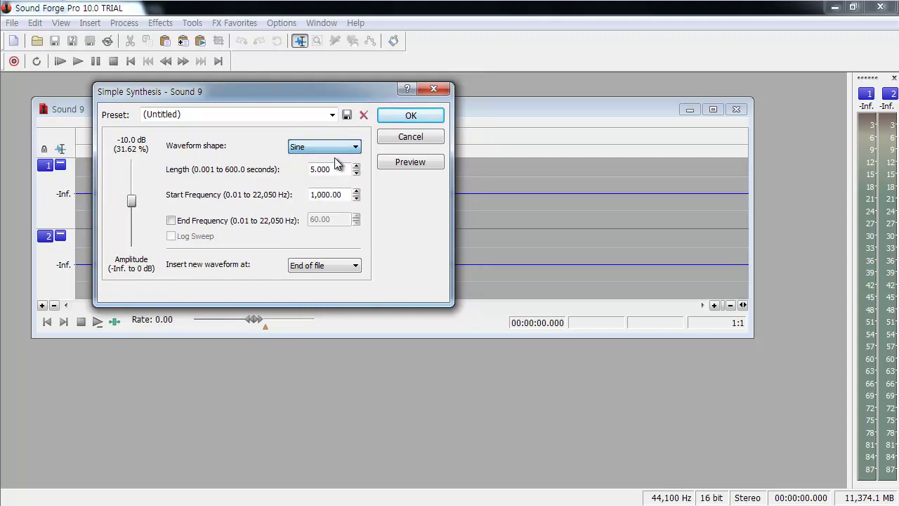
Step: Enter a length of 5 seconds and a start frequency of 1000 Hz
click(330, 170)
double_click(329, 170)
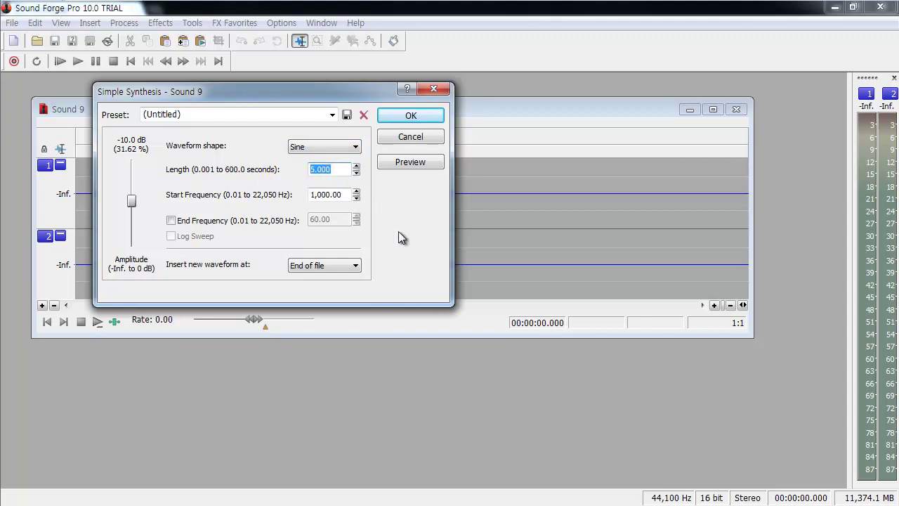
text(5)
key(Tab)
text(1000)
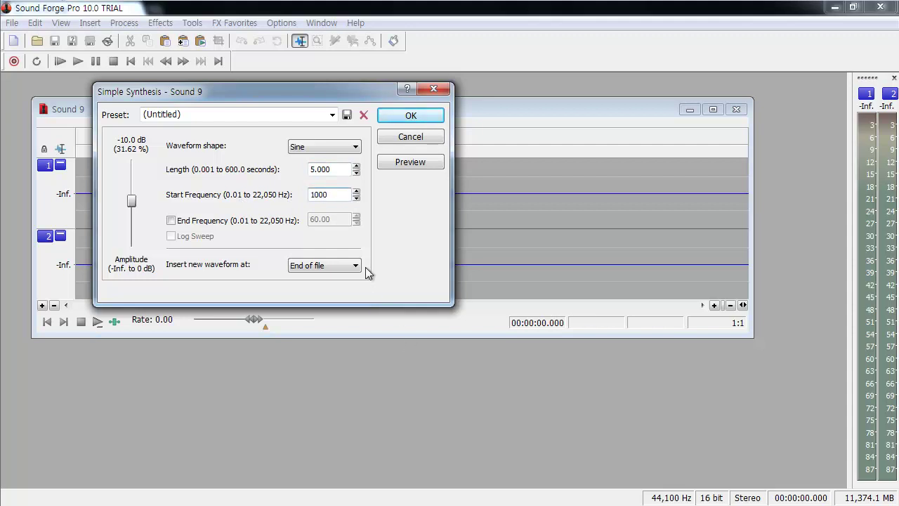
click(392, 119)
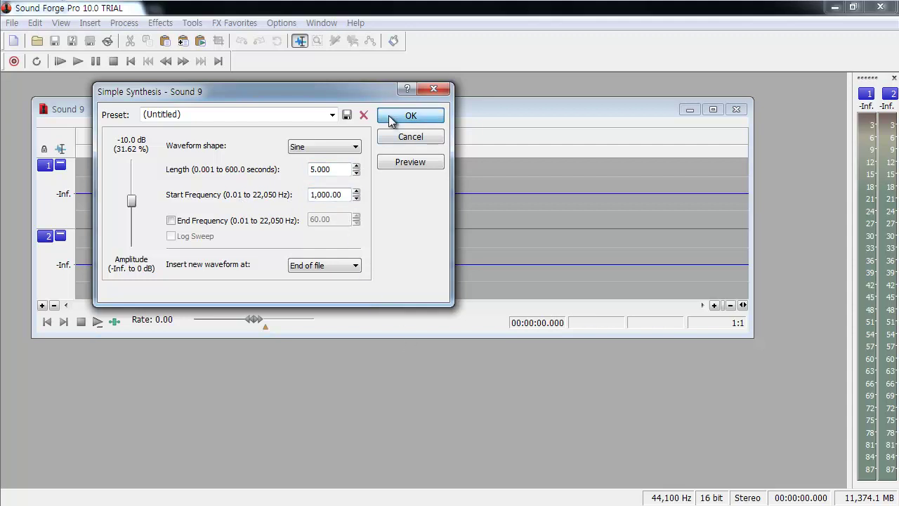
Step: Generate the 5-second -10 dB sine into Sound 9, play it, and place the cursor near 0.721 s
click(391, 119)
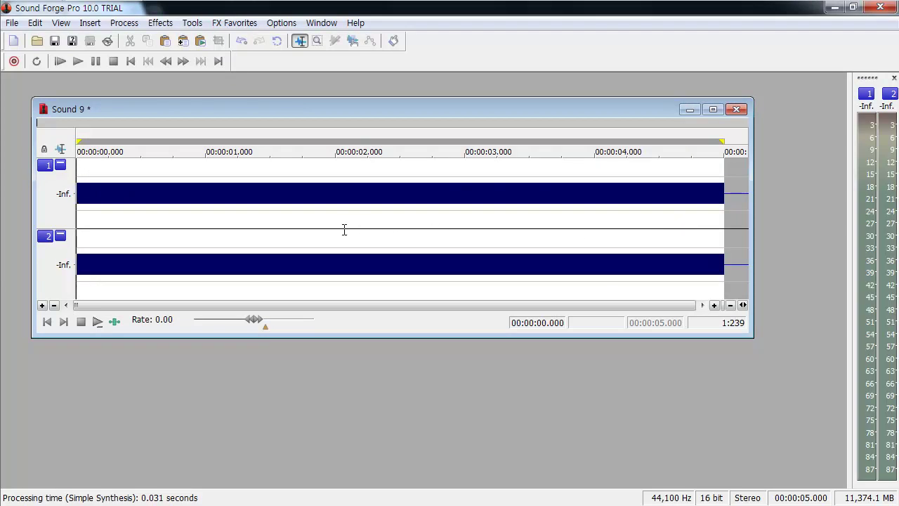
key(space)
click(89, 23)
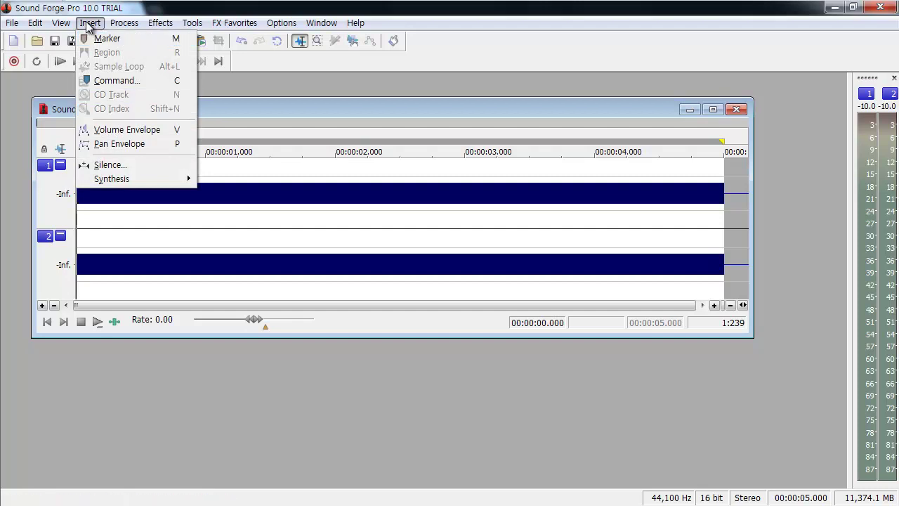
click(91, 23)
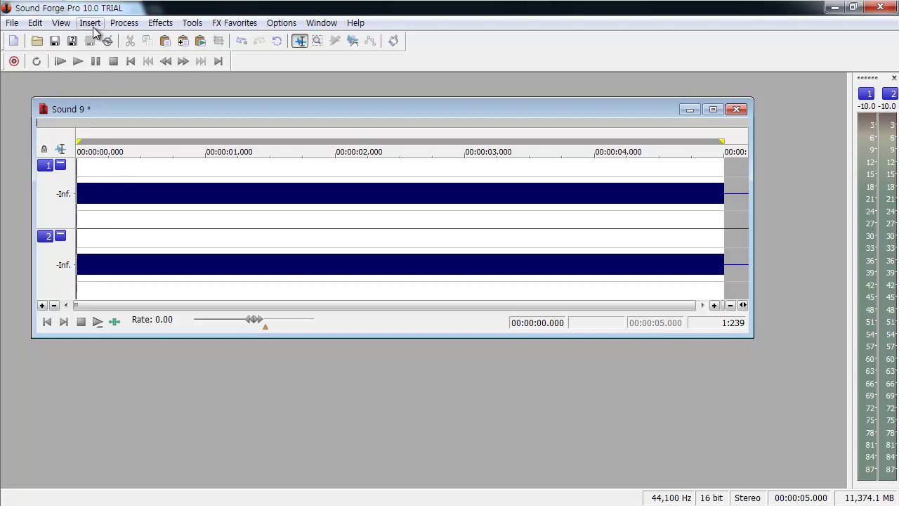
click(169, 227)
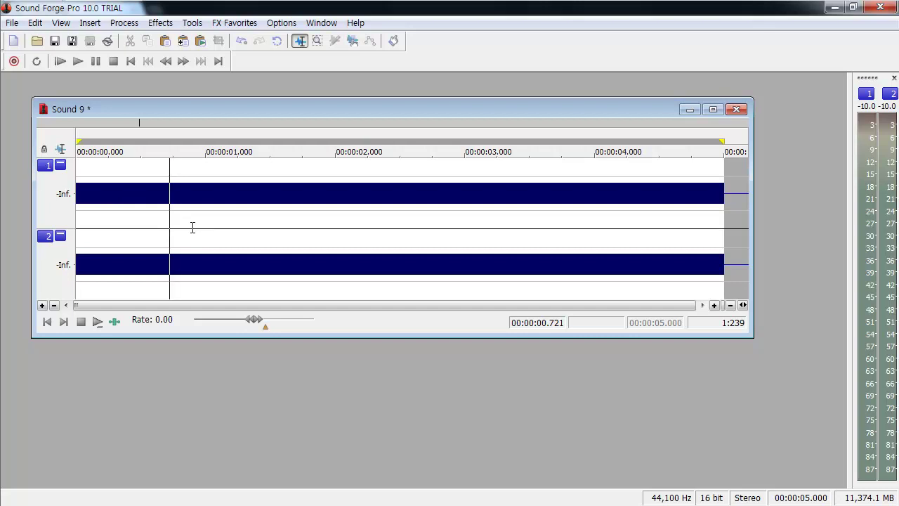
Step: Zoom in on the stereo sine waveform with the mouse wheel
scroll(193, 227, up, 2)
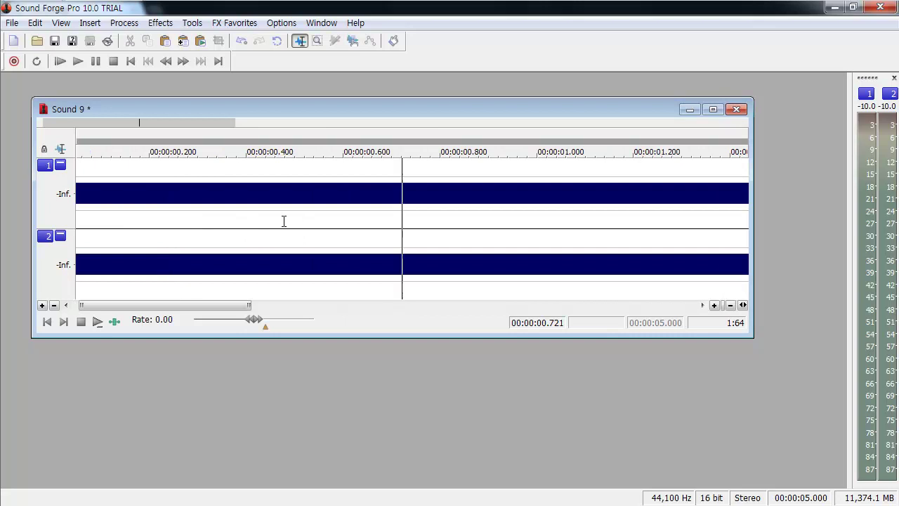
scroll(327, 232, up, 1)
scroll(327, 232, up, 4)
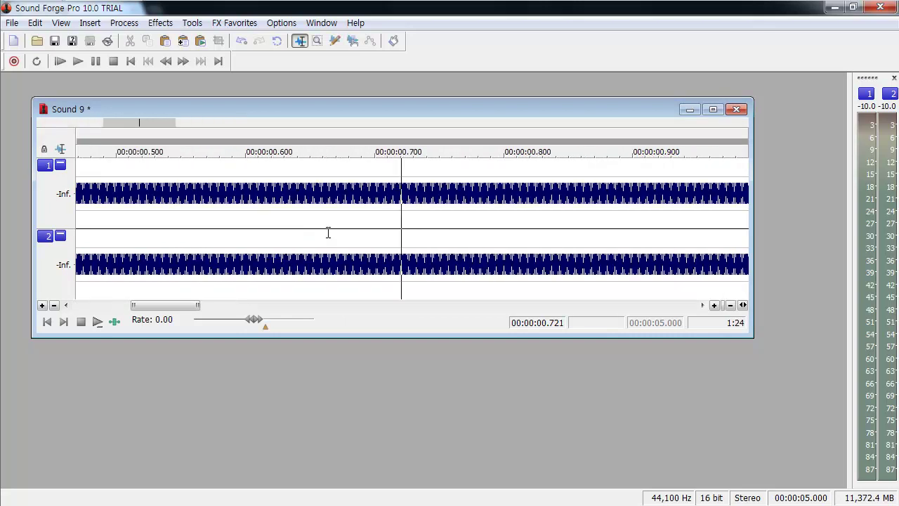
scroll(327, 232, up, 4)
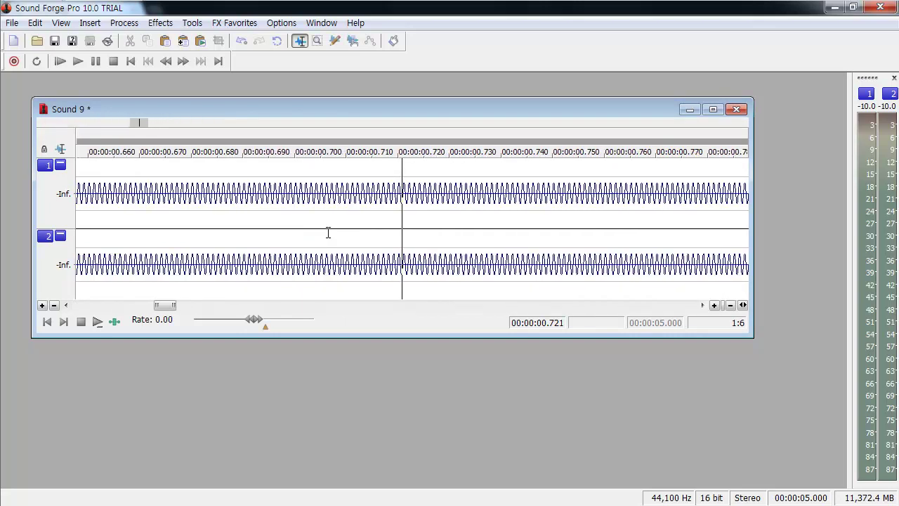
scroll(327, 233, up, 3)
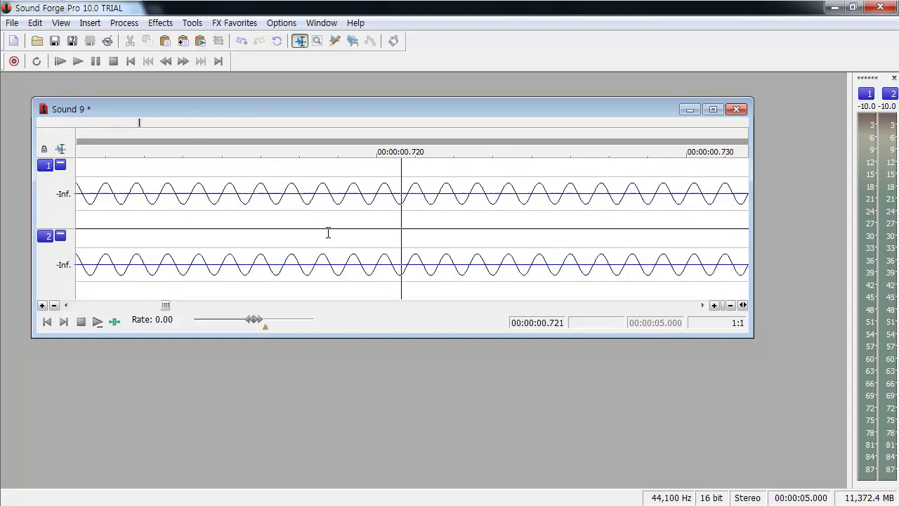
scroll(328, 233, down, 2)
scroll(428, 209, down, 6)
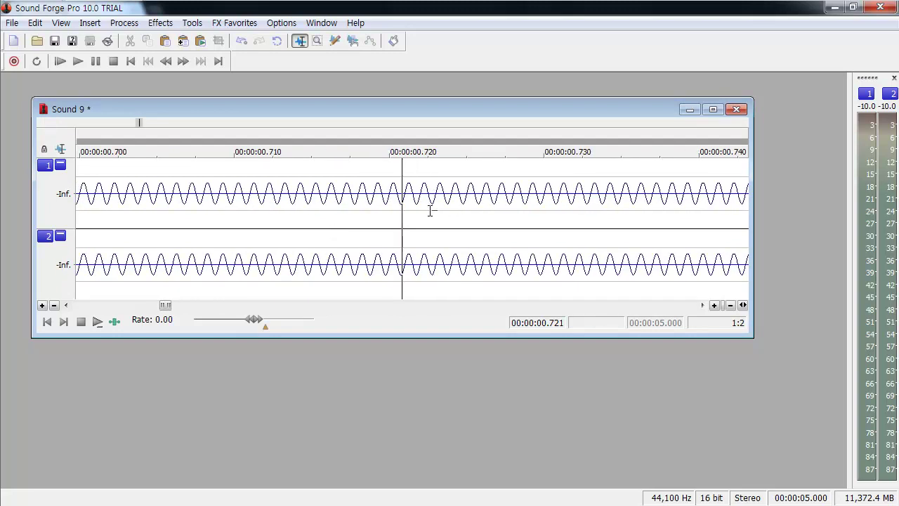
scroll(430, 211, down, 8)
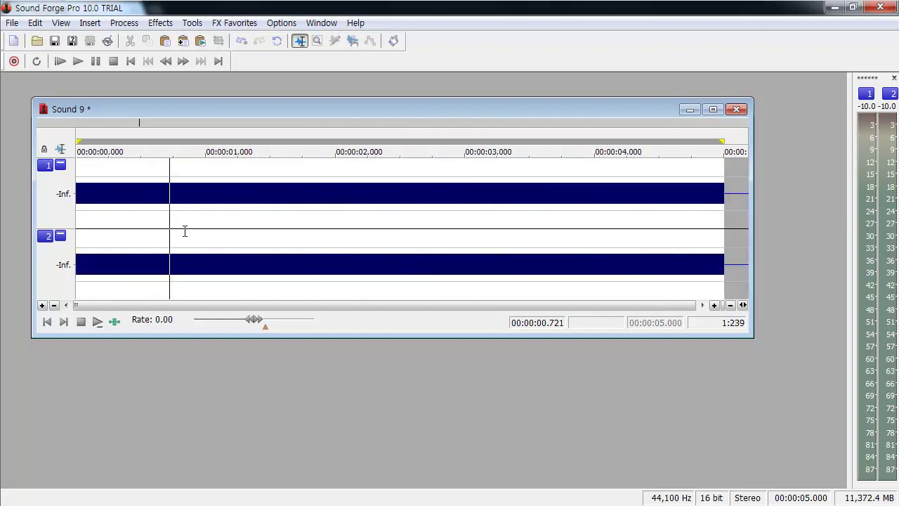
scroll(185, 231, up, 3)
scroll(335, 215, up, 5)
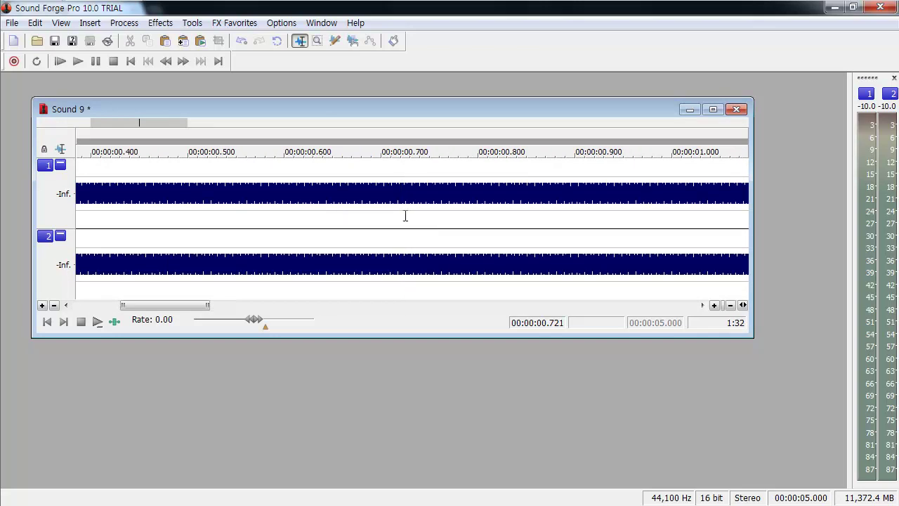
scroll(404, 216, up, 6)
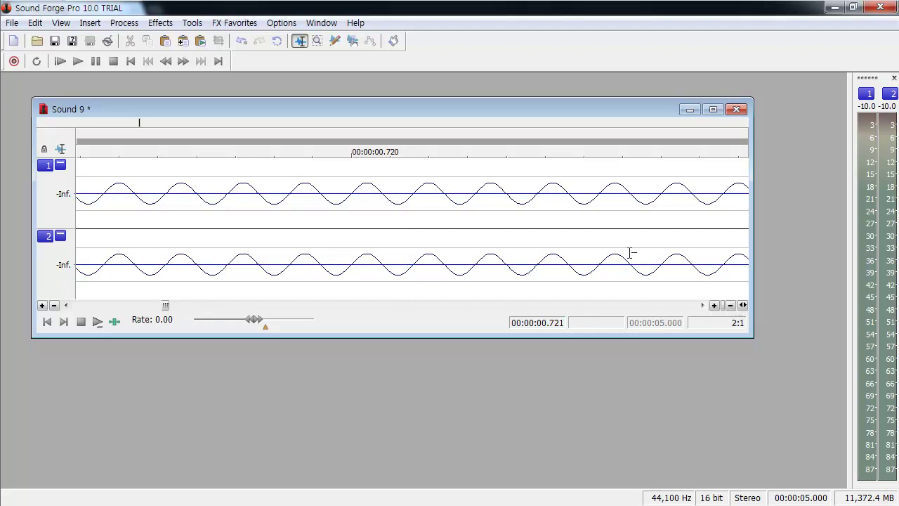
Step: Adjust the time zoom with the zoom buttons and place the cursor at 0.714 s
click(732, 307)
click(731, 307)
click(731, 307)
click(732, 307)
click(714, 306)
click(715, 306)
click(714, 305)
click(714, 306)
click(715, 306)
click(715, 306)
click(731, 306)
click(731, 306)
click(732, 306)
click(302, 220)
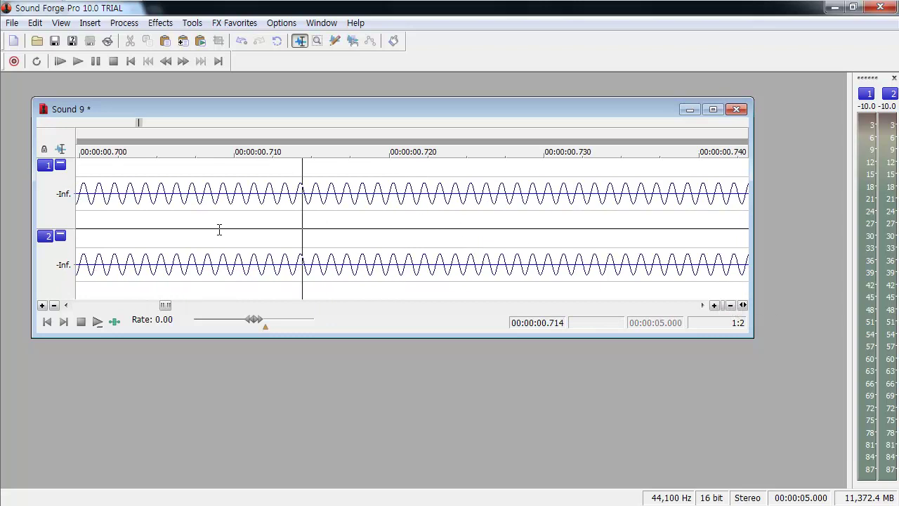
Step: Fine-tune the zoom until individual sine cycles and the 0 to -6.0 dB scale show
scroll(349, 221, down, 4)
scroll(350, 221, up, 4)
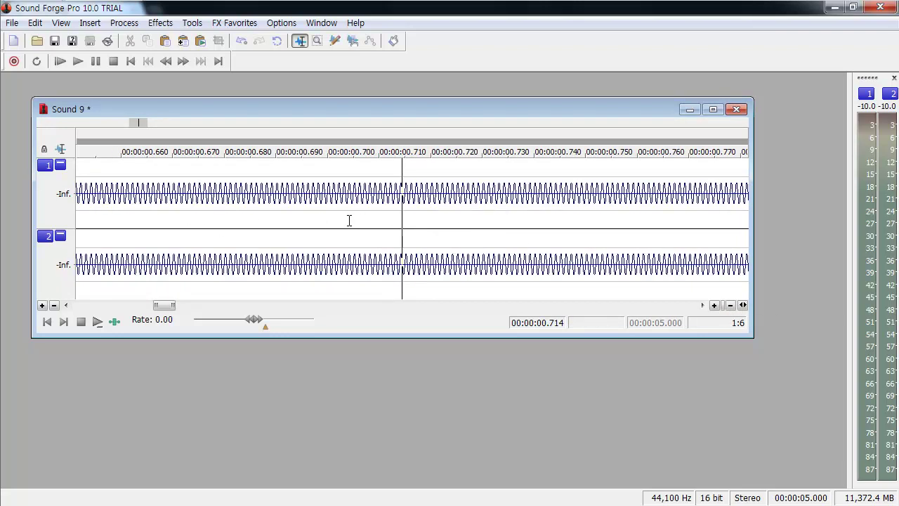
scroll(349, 220, down, 1)
scroll(349, 221, up, 1)
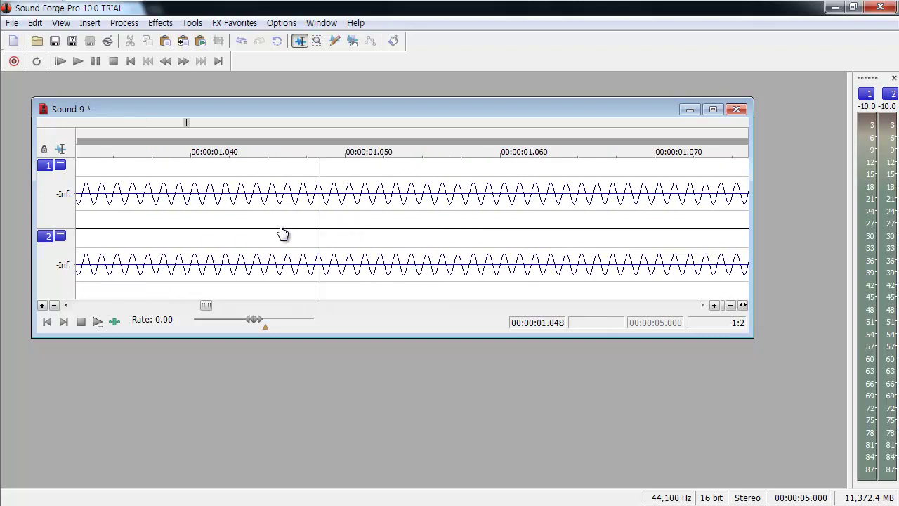
scroll(359, 223, down, 5)
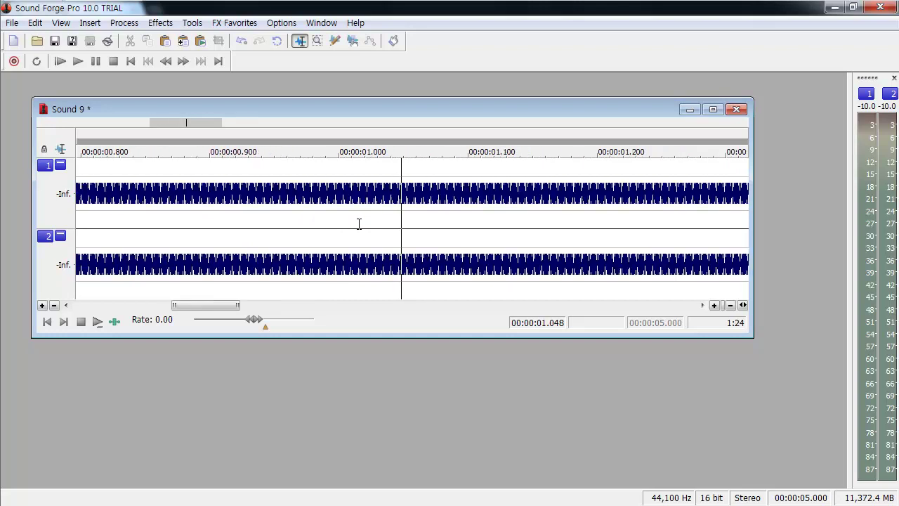
scroll(358, 223, up, 8)
scroll(359, 224, down, 3)
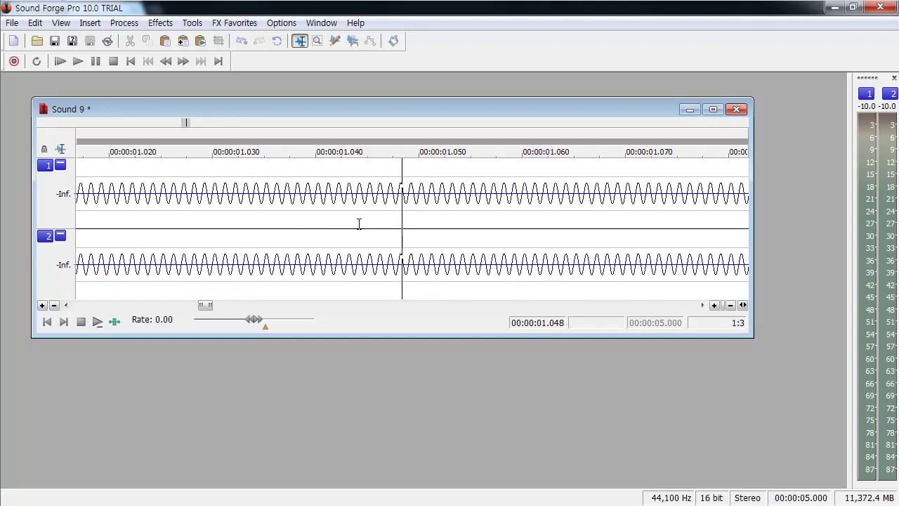
scroll(358, 223, down, 7)
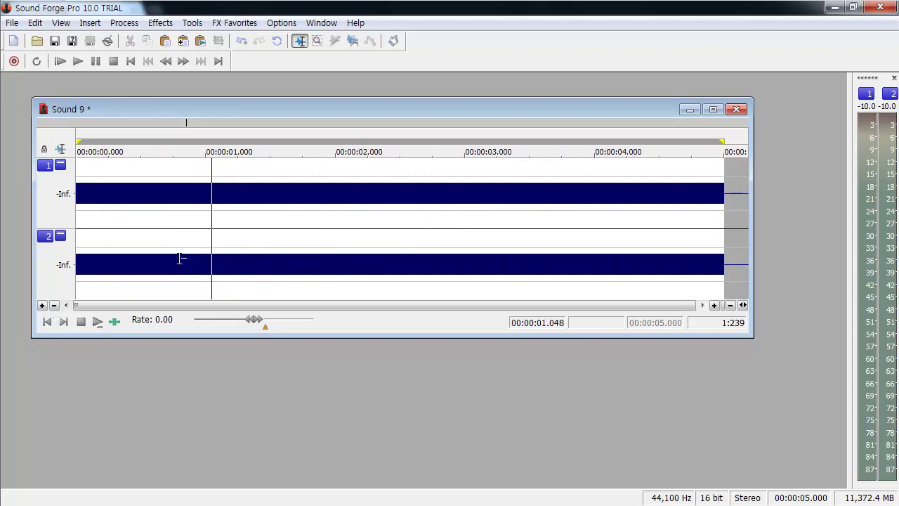
scroll(261, 222, up, 3)
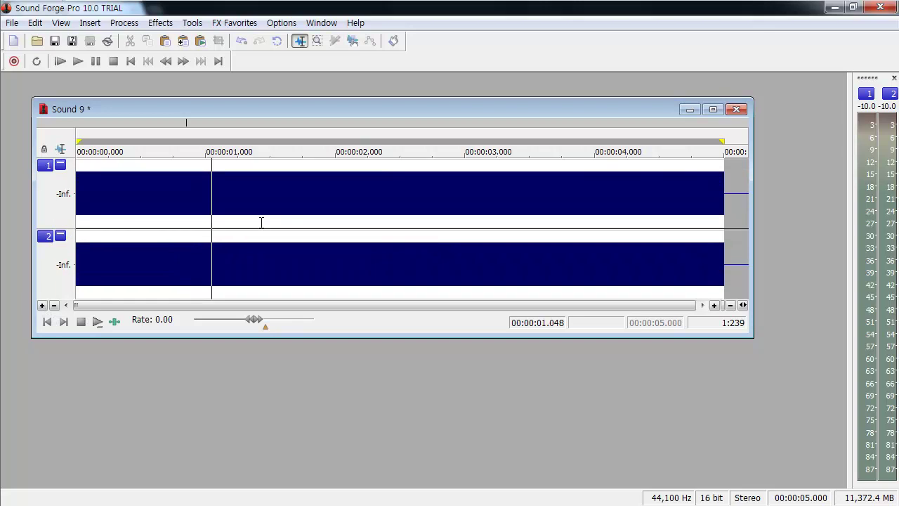
scroll(260, 222, down, 3)
scroll(146, 234, up, 2)
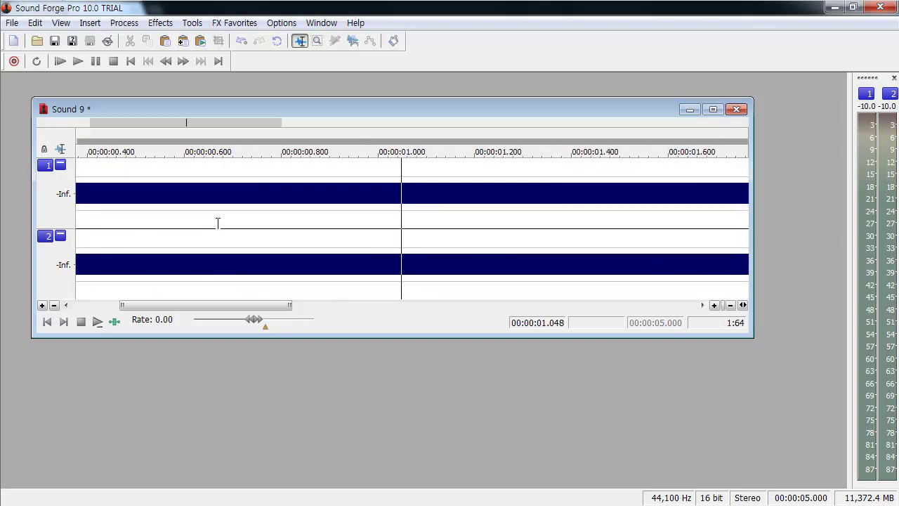
scroll(218, 224, up, 5)
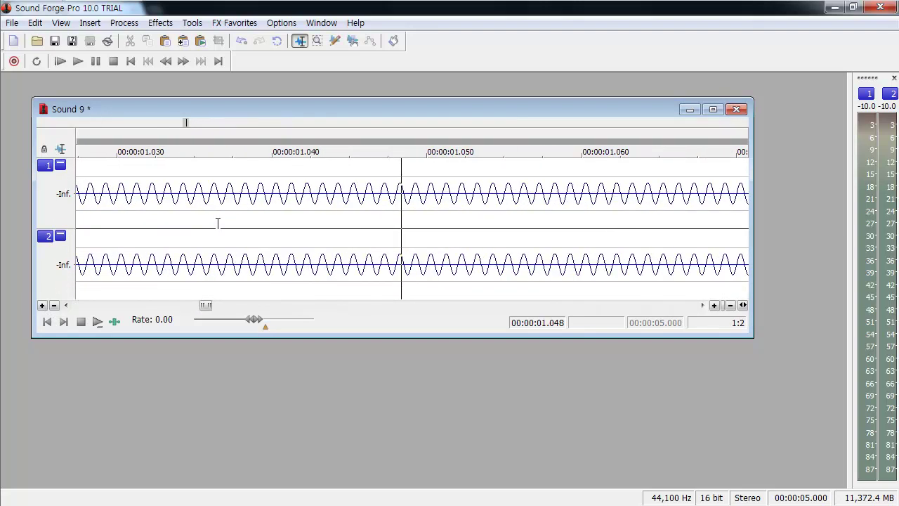
scroll(217, 224, up, 3)
scroll(218, 223, down, 1)
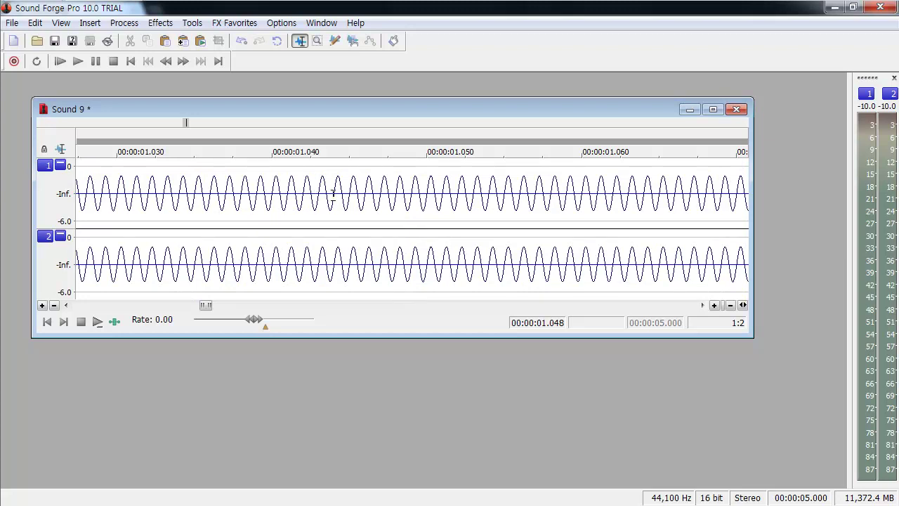
scroll(333, 194, up, 2)
scroll(333, 194, down, 2)
drag(299, 210, 361, 215)
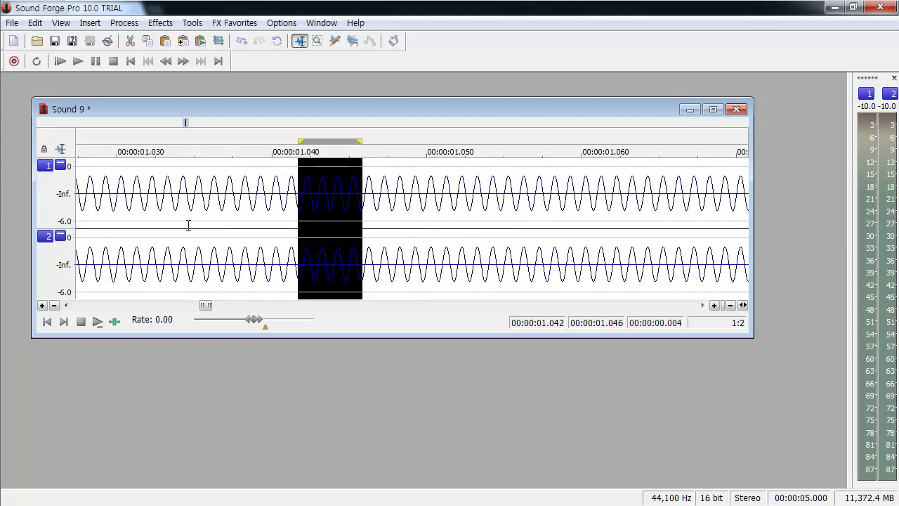
click(165, 226)
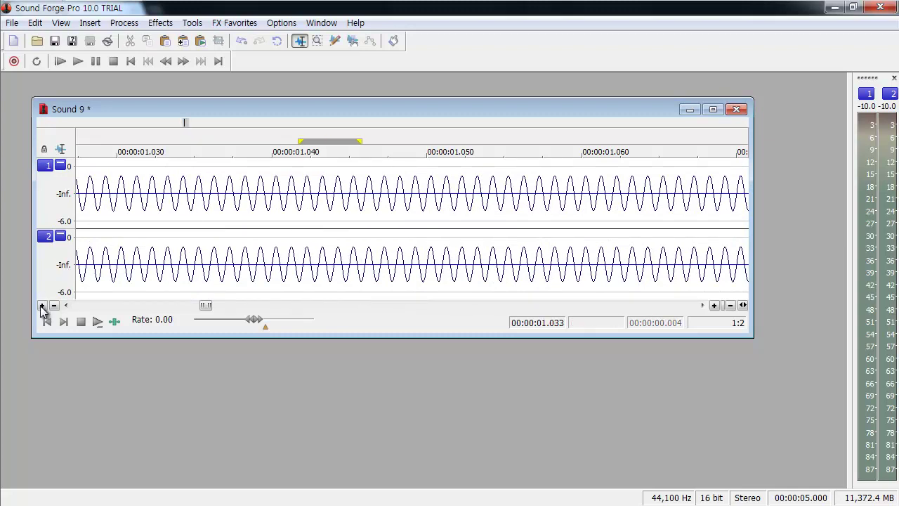
click(43, 306)
click(54, 305)
click(54, 306)
click(54, 305)
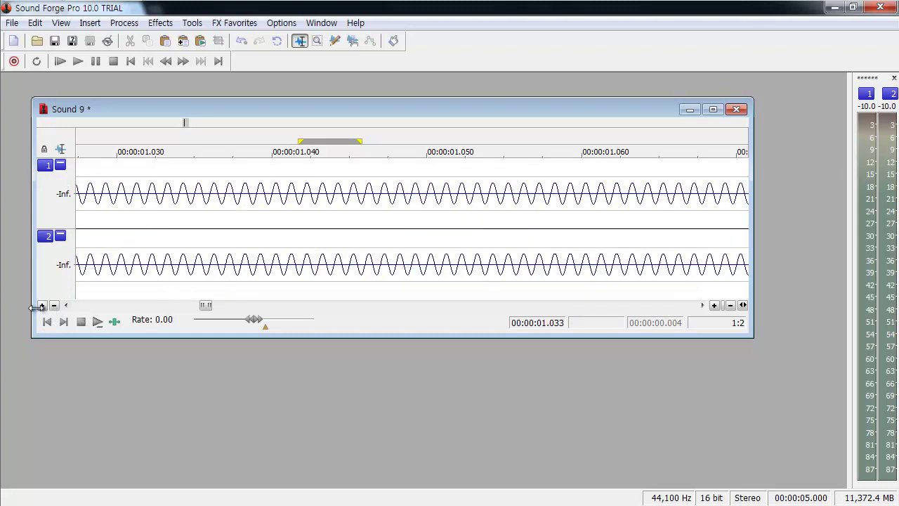
click(43, 306)
click(43, 305)
click(55, 307)
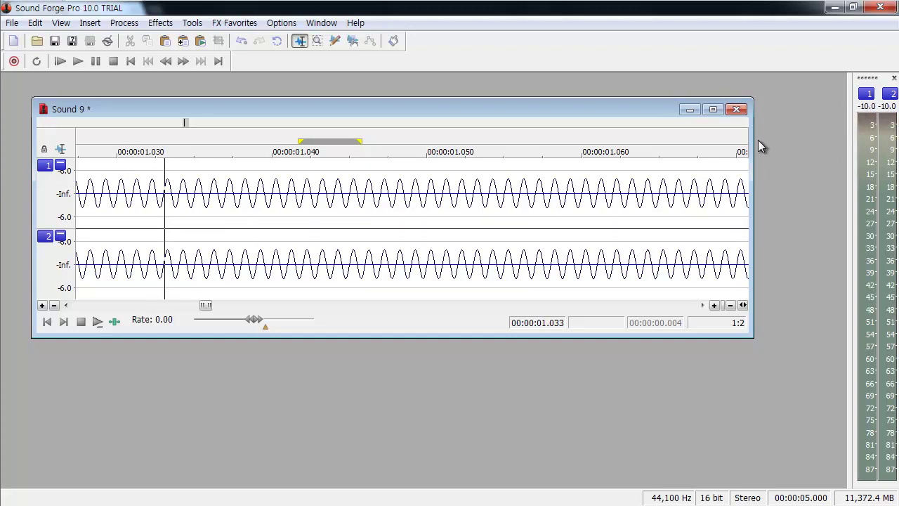
Step: Play the stereo tone from the file start, then stop playback
click(52, 326)
key(space)
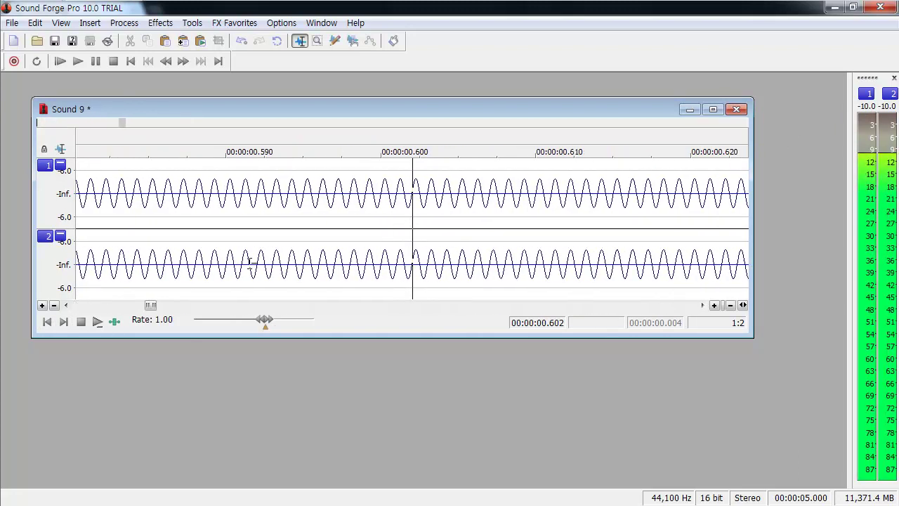
key(space)
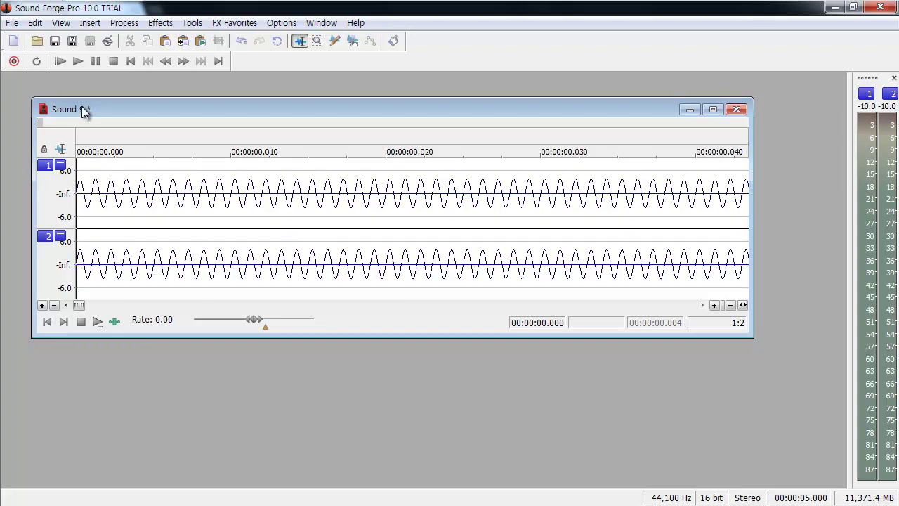
Step: Select the entire 5-second sine tone in both channels and delete it
double_click(165, 132)
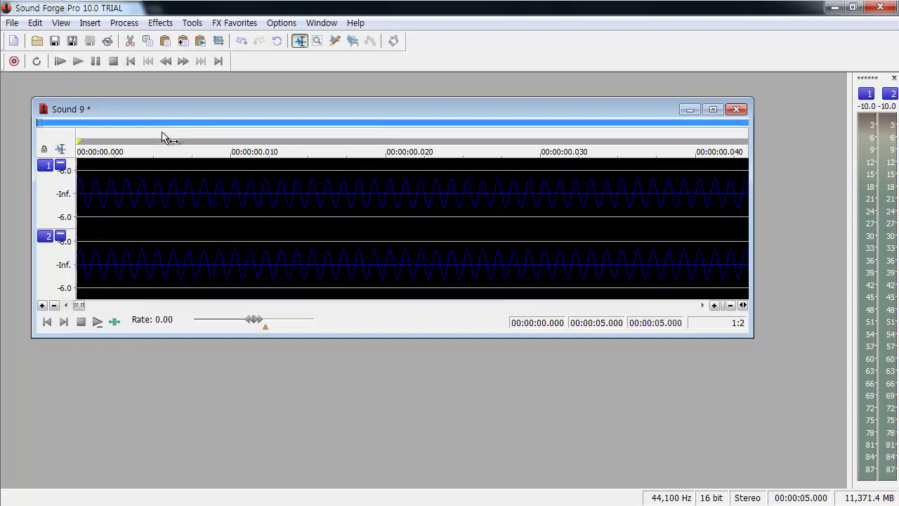
click(164, 132)
double_click(181, 200)
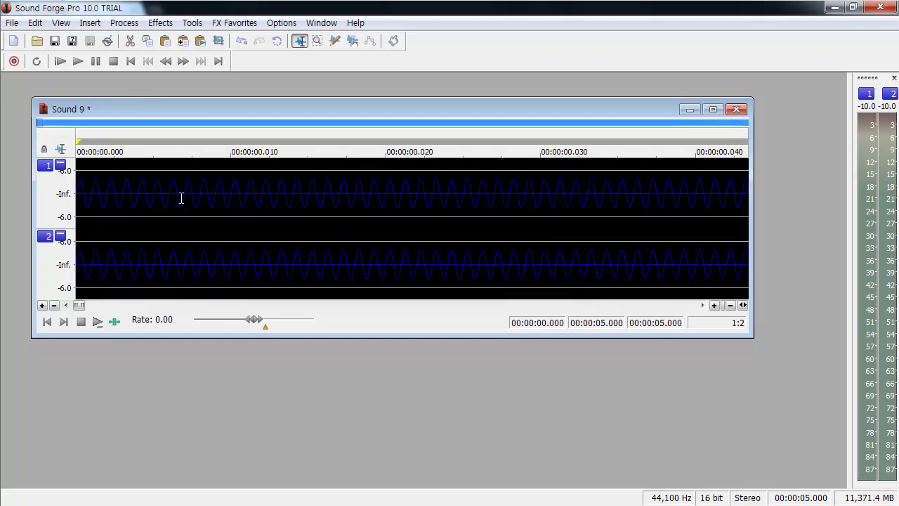
key(Delete)
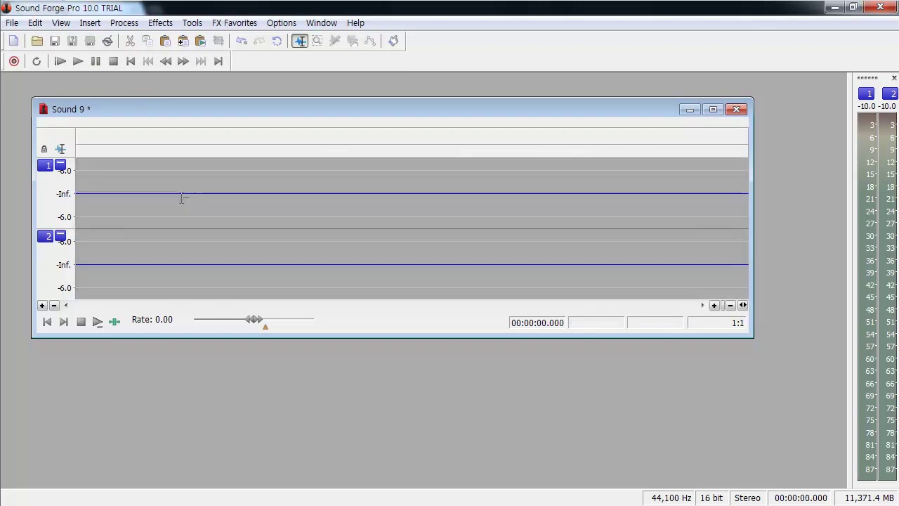
Step: Open Insert > Synthesis > Simple to show the Simple Synthesis dialog
click(91, 23)
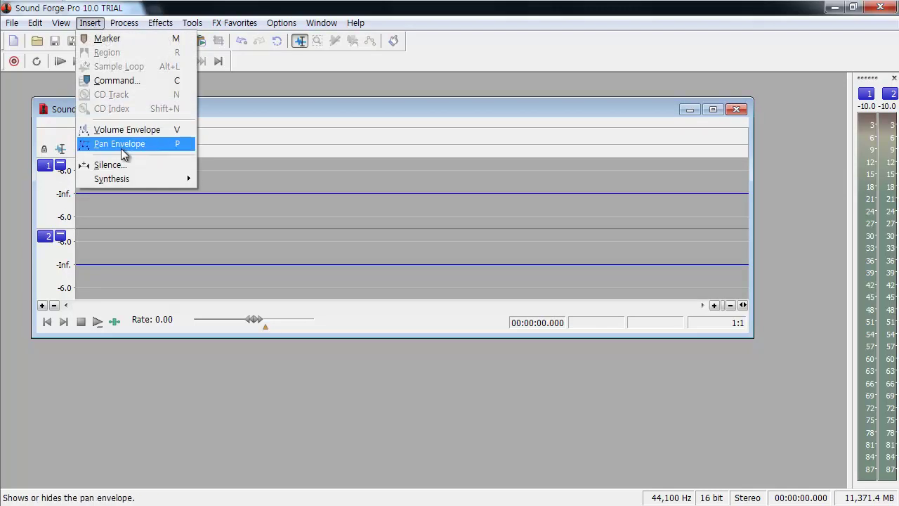
mouse_move(143, 181)
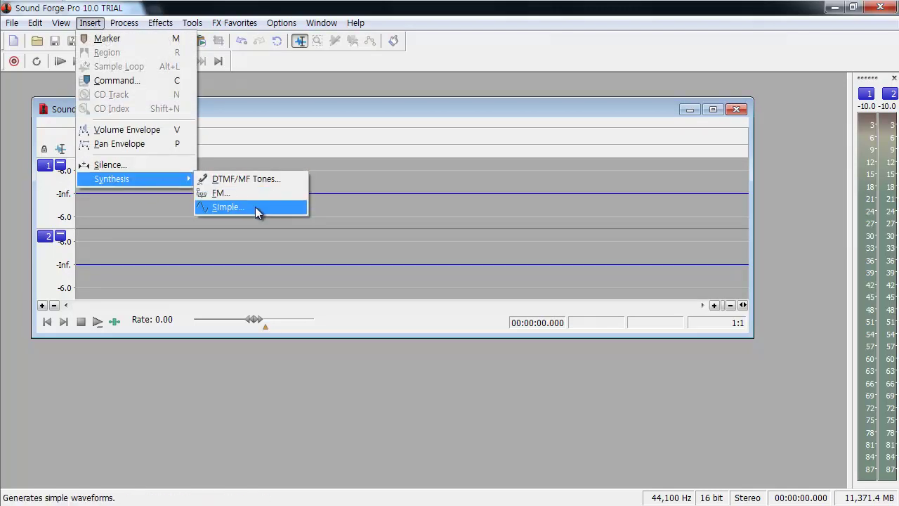
click(255, 207)
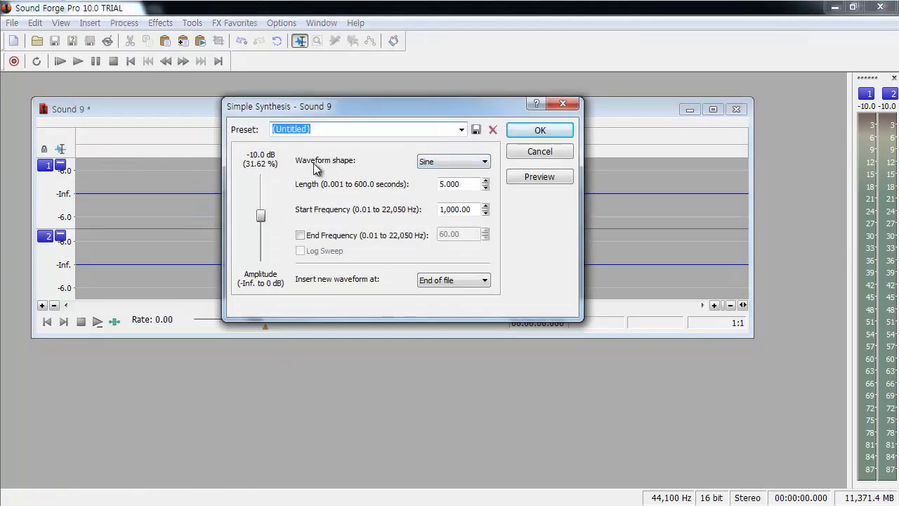
Step: Generate a 5-second Saw waveform with a 500 Hz start frequency into Sound 9
click(442, 162)
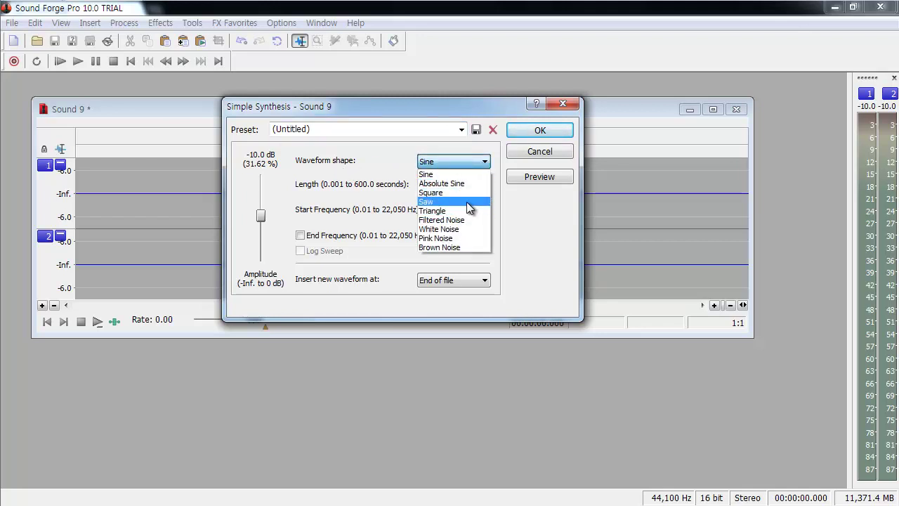
click(467, 202)
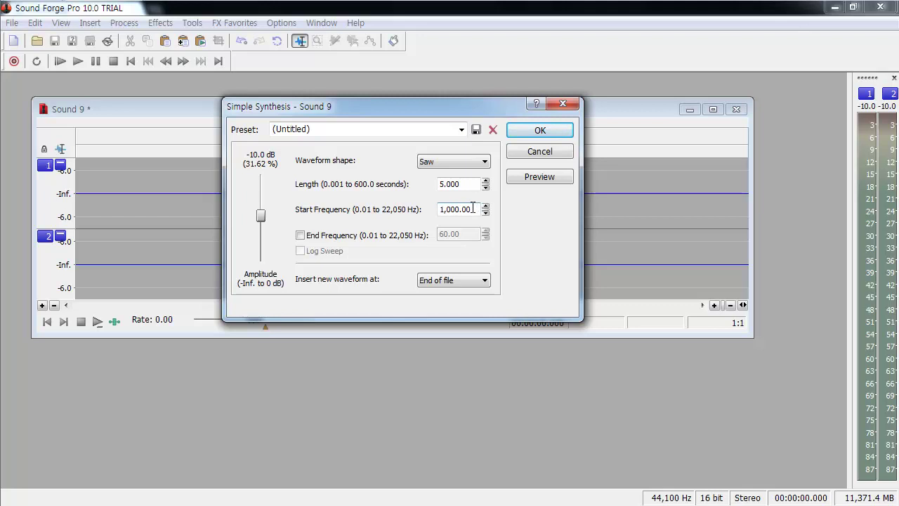
drag(474, 209, 404, 210)
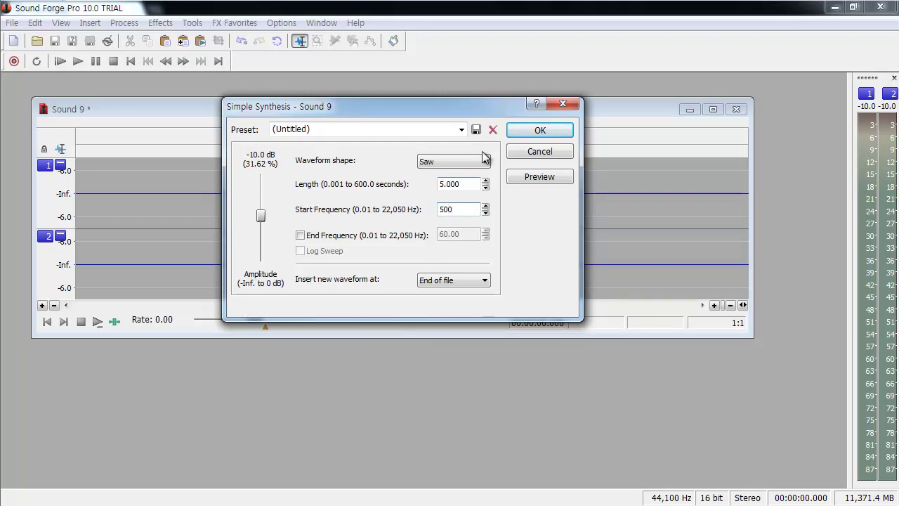
click(538, 131)
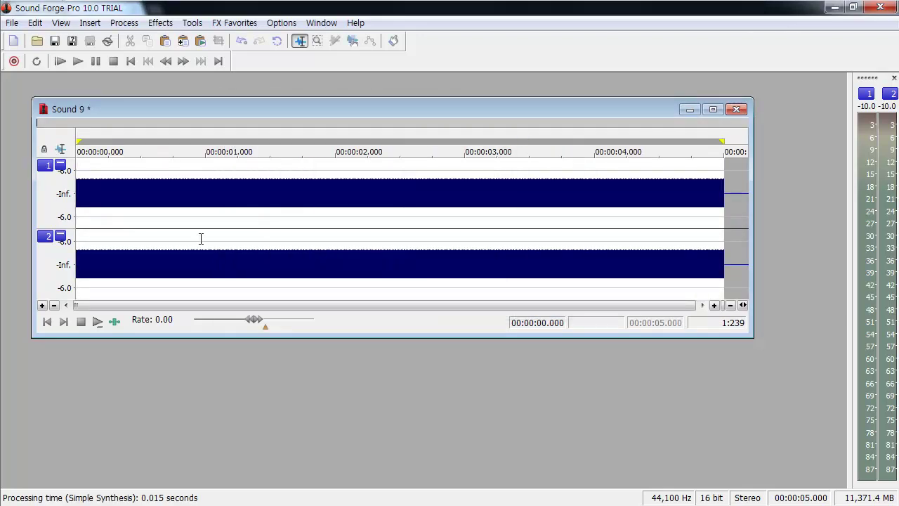
click(174, 234)
scroll(174, 234, up, 5)
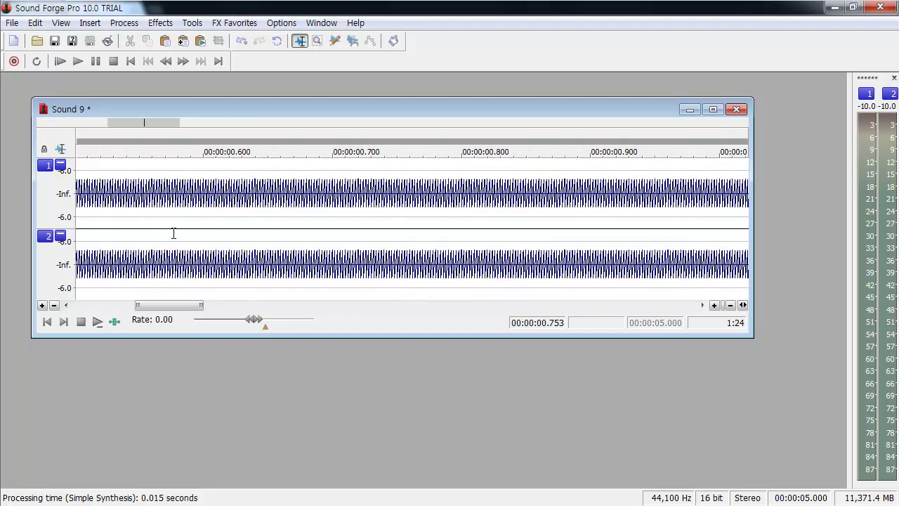
scroll(173, 234, up, 5)
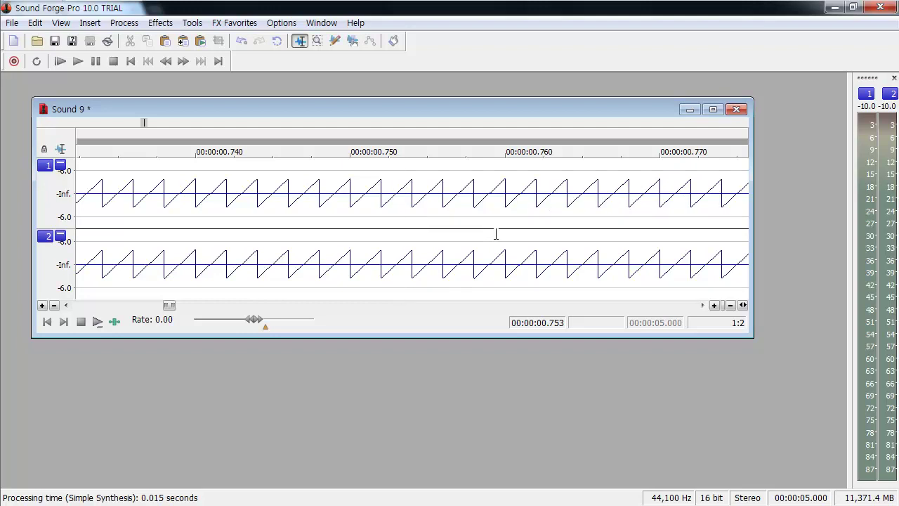
scroll(396, 226, down, 1)
scroll(396, 226, down, 3)
click(46, 322)
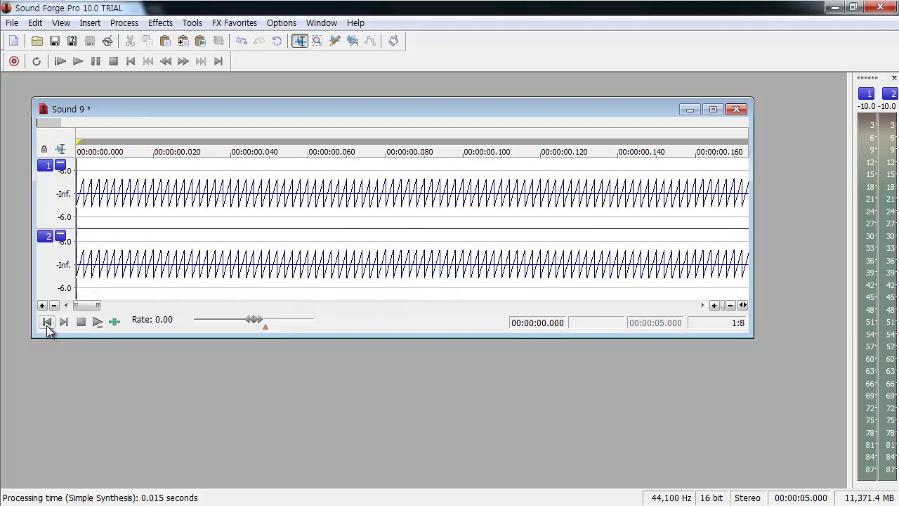
key(space)
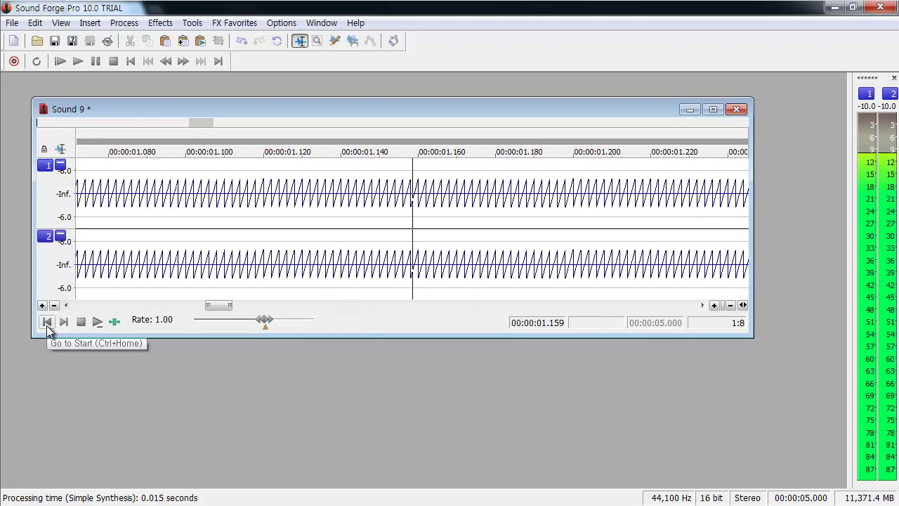
key(space)
scroll(246, 233, up, 4)
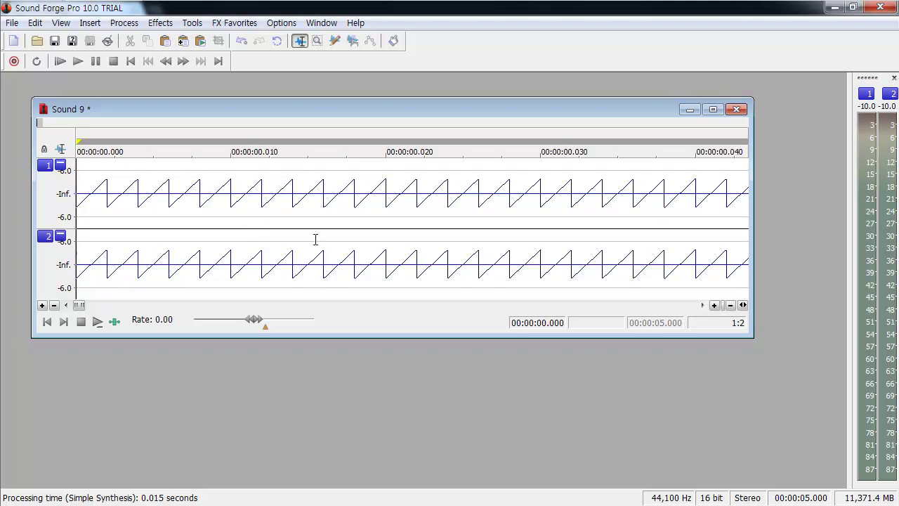
scroll(316, 240, down, 5)
scroll(315, 240, up, 4)
scroll(315, 240, up, 2)
scroll(315, 239, down, 2)
scroll(315, 240, down, 2)
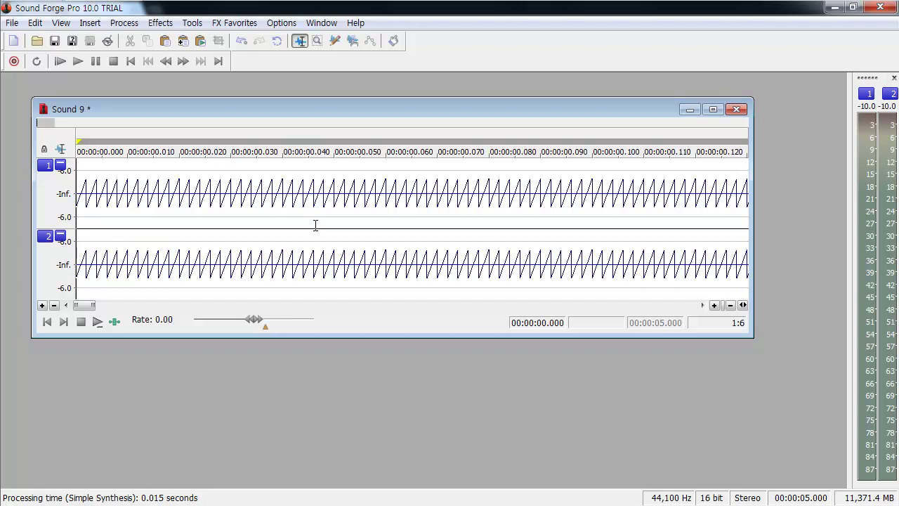
scroll(316, 225, up, 1)
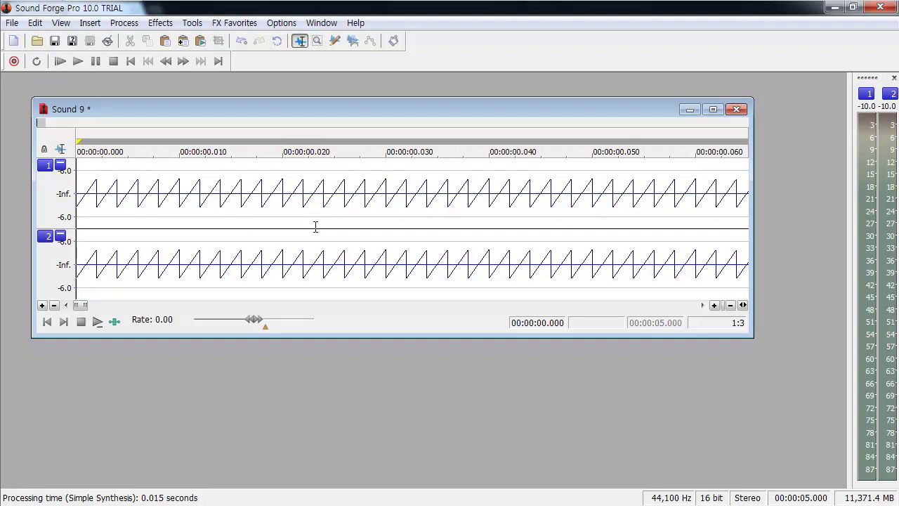
Step: Select the full 0–5 second sawtooth waveform with Ctrl+A and delete it
scroll(316, 225, down, 1)
scroll(293, 225, down, 2)
drag(293, 225, 435, 225)
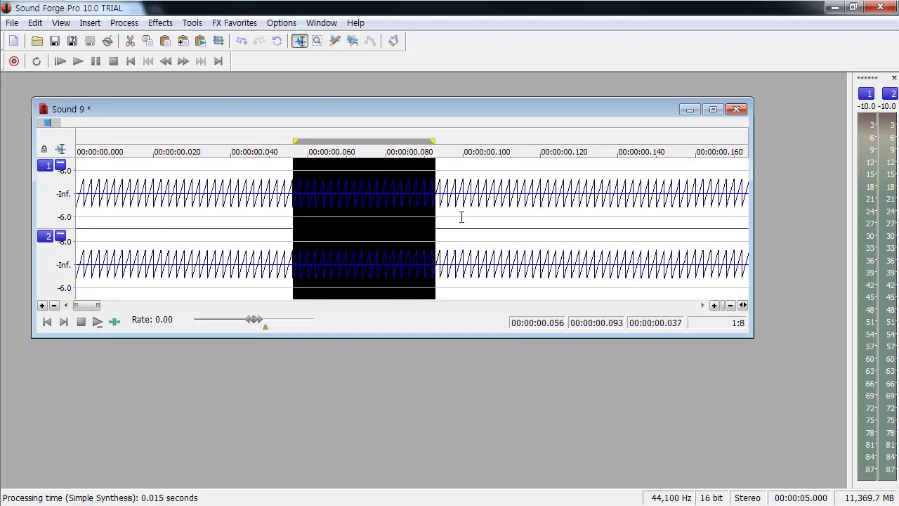
drag(470, 220, 358, 229)
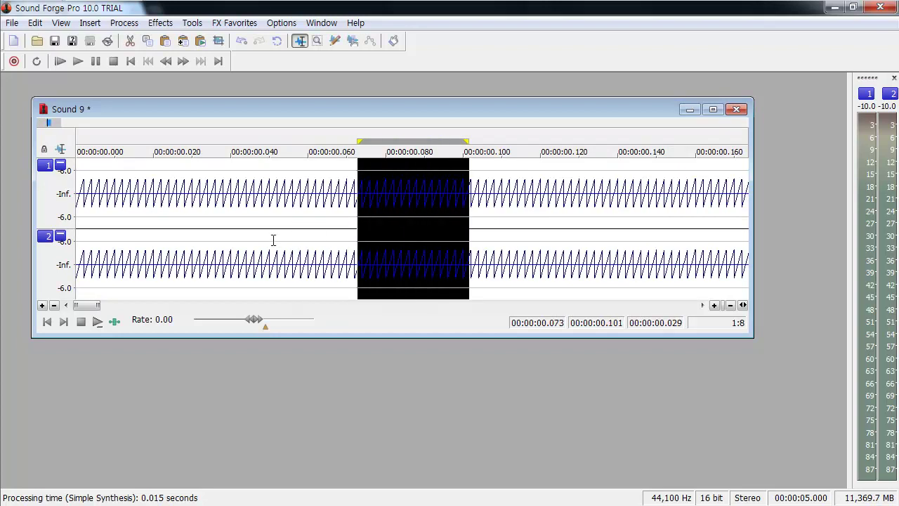
click(273, 241)
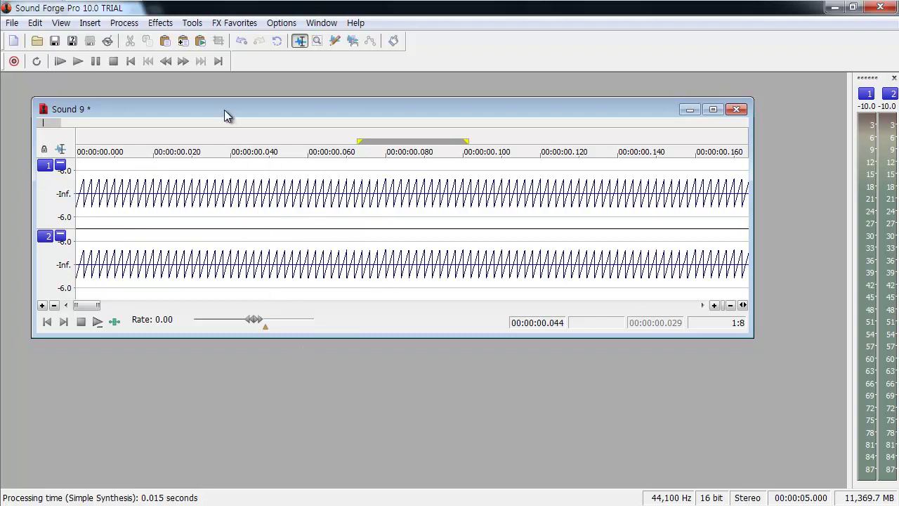
key(ctrl+a)
key(BackSpace)
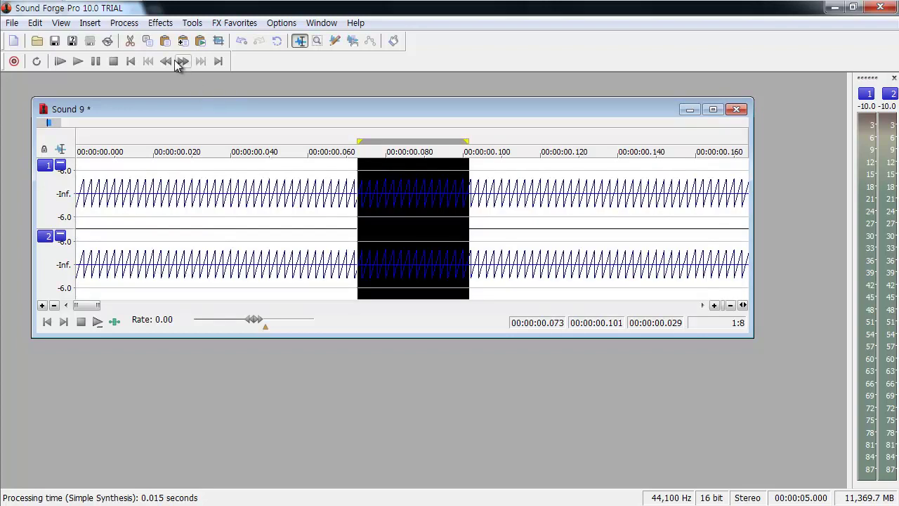
key(ctrl+a)
key(Delete)
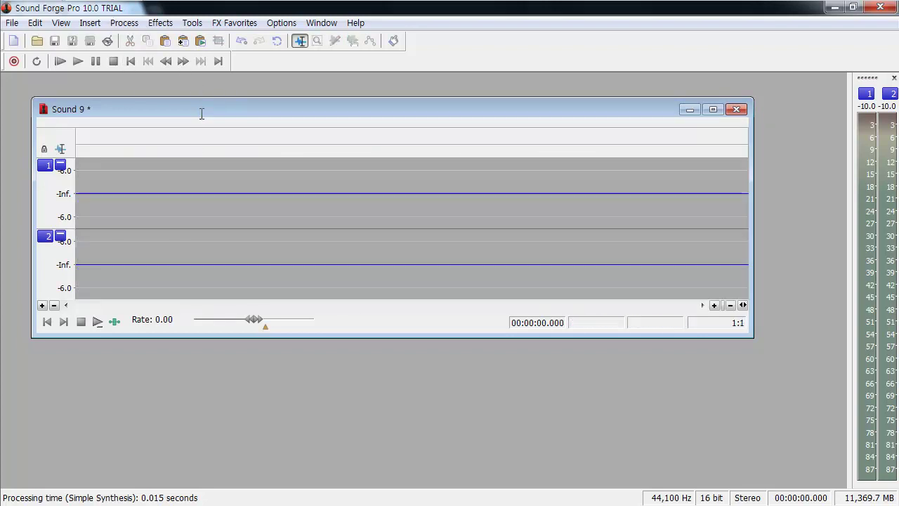
Step: Open the DTMF/MF Tones generator from Insert > Synthesis
click(90, 22)
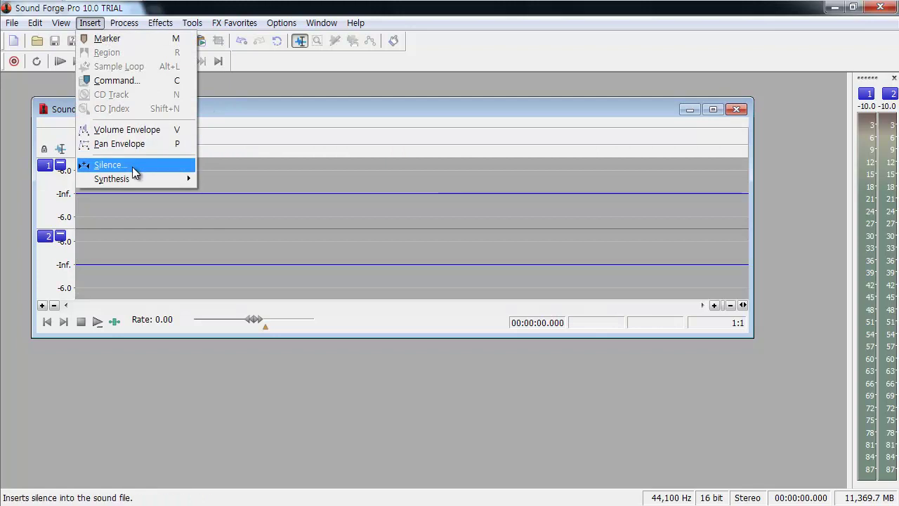
mouse_move(167, 180)
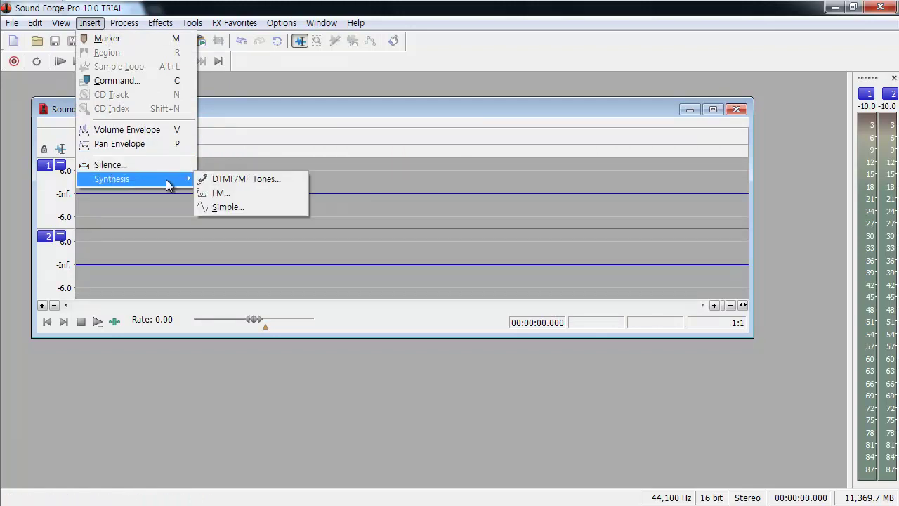
click(282, 180)
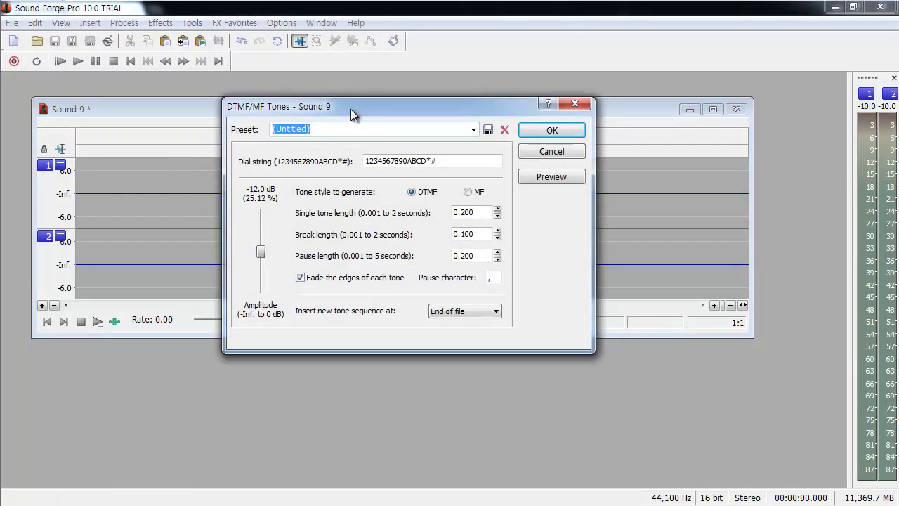
drag(350, 109, 320, 91)
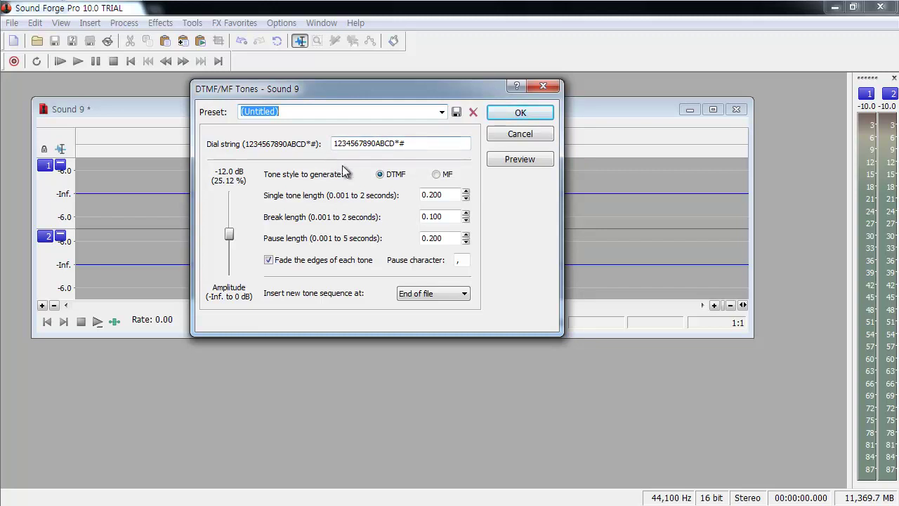
Step: Replace the Dial string with a new number sequence and generate the tones
drag(405, 144, 284, 151)
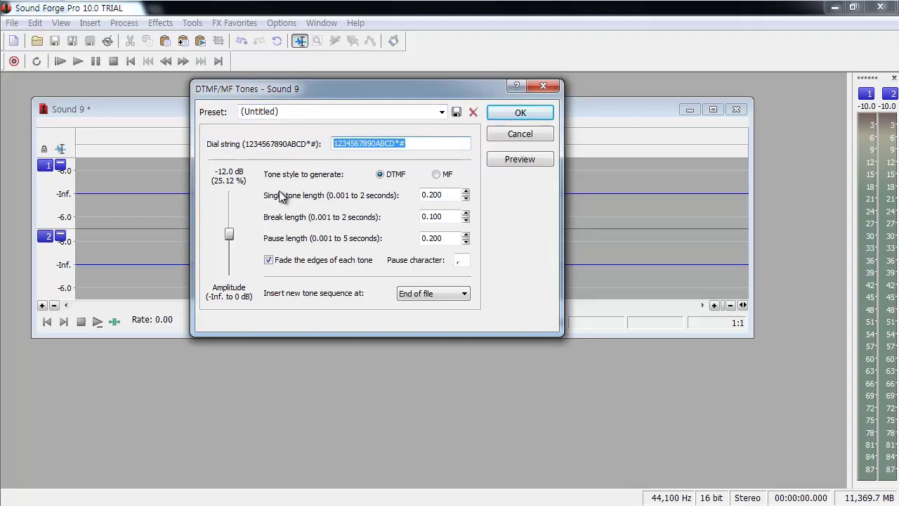
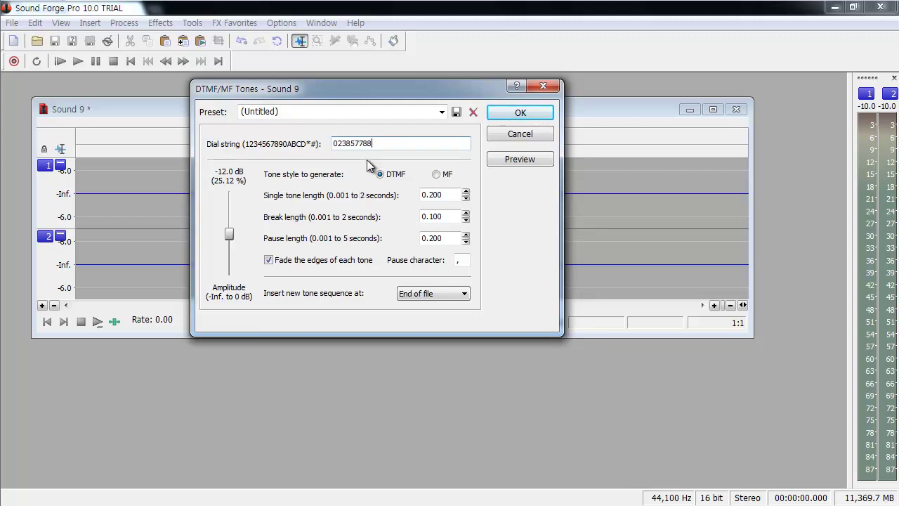
click(520, 114)
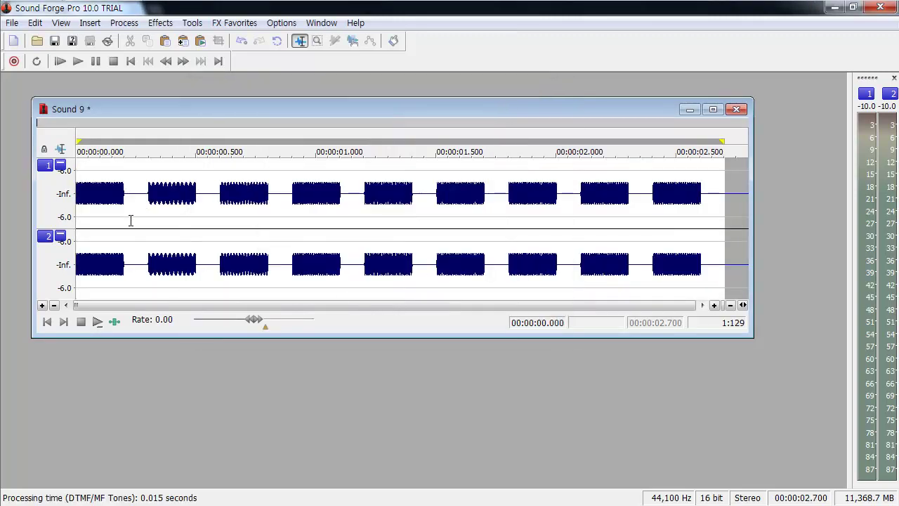
drag(131, 213, 149, 211)
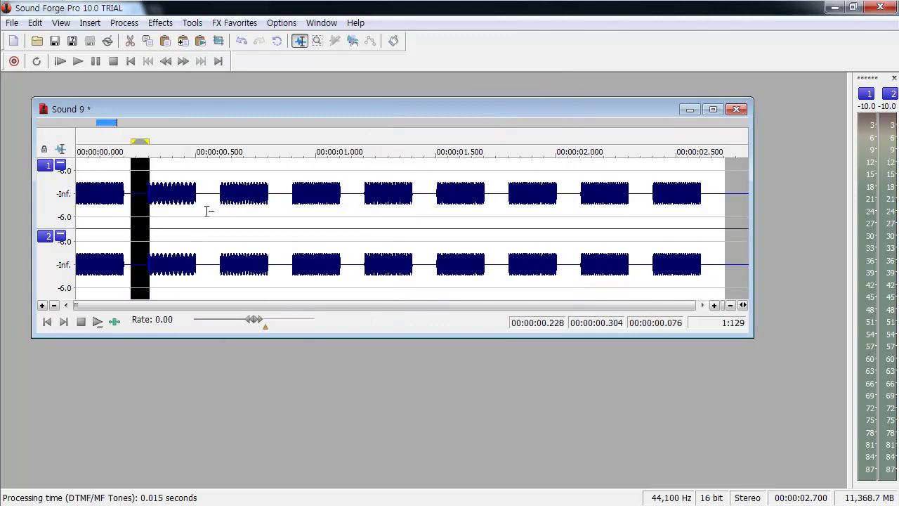
drag(202, 221, 213, 210)
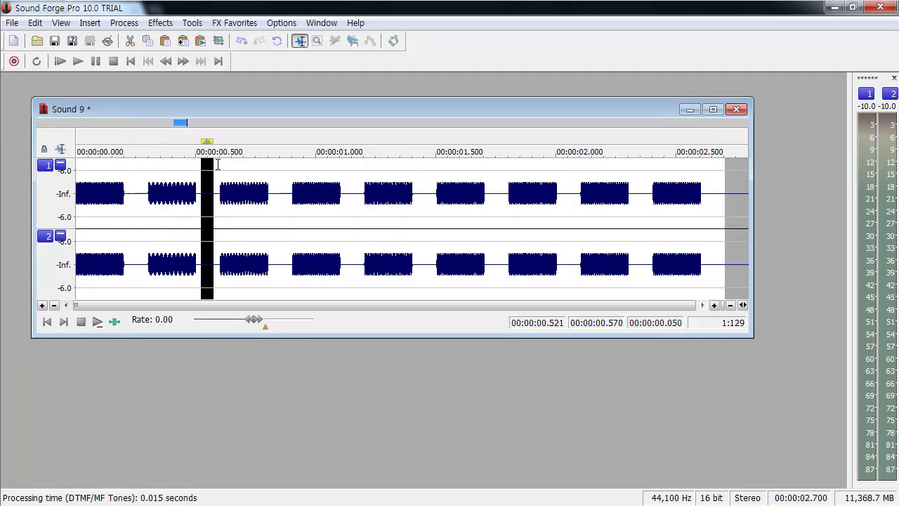
drag(151, 217, 181, 219)
click(239, 225)
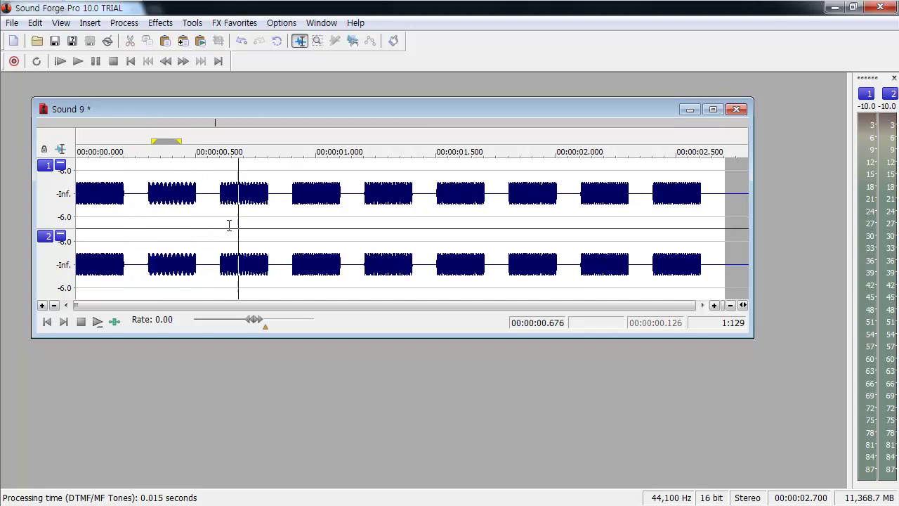
scroll(96, 213, up, 4)
scroll(401, 200, up, 3)
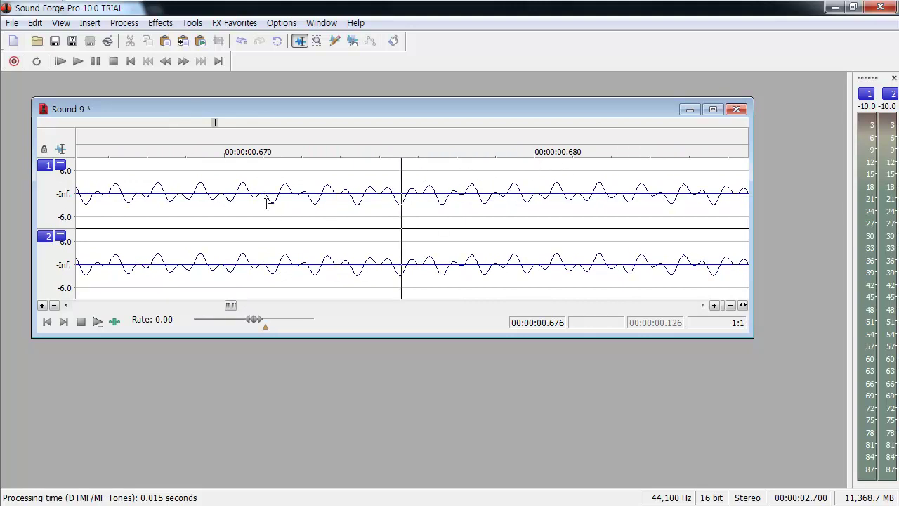
scroll(538, 190, down, 3)
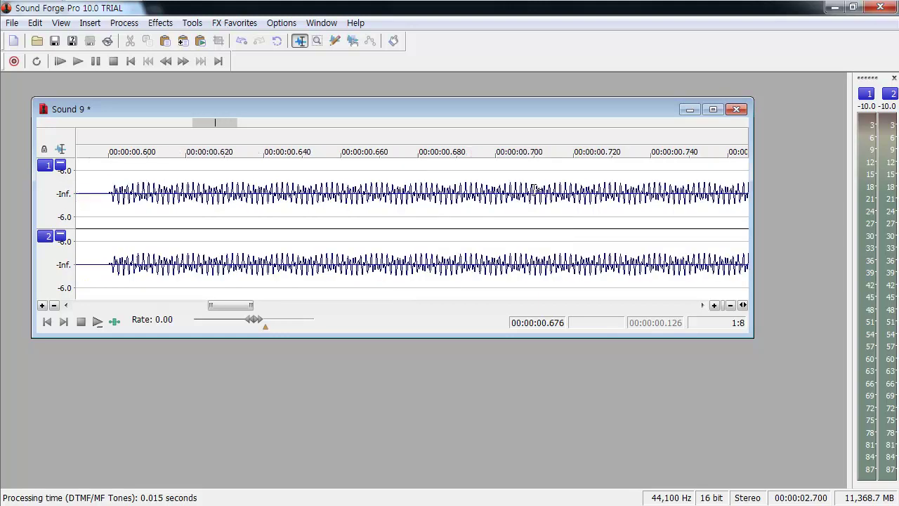
scroll(536, 190, down, 1)
scroll(502, 186, down, 3)
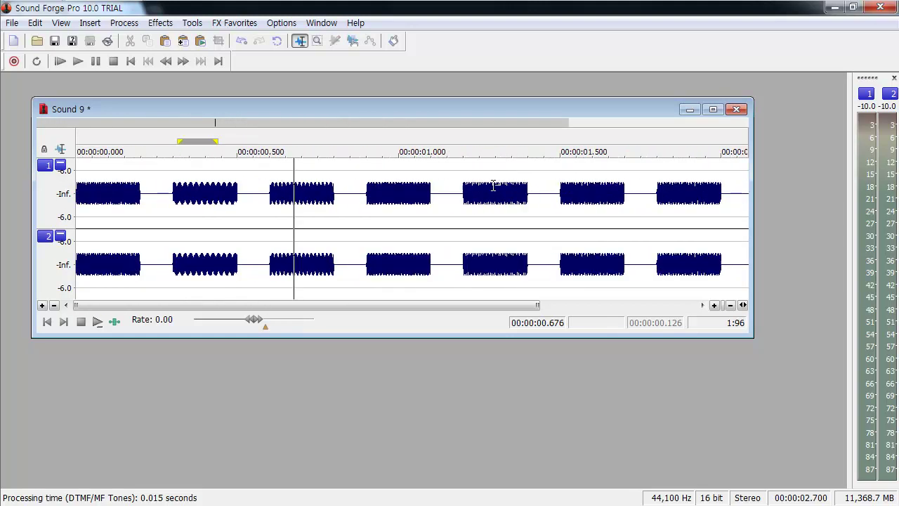
scroll(502, 187, down, 1)
click(47, 321)
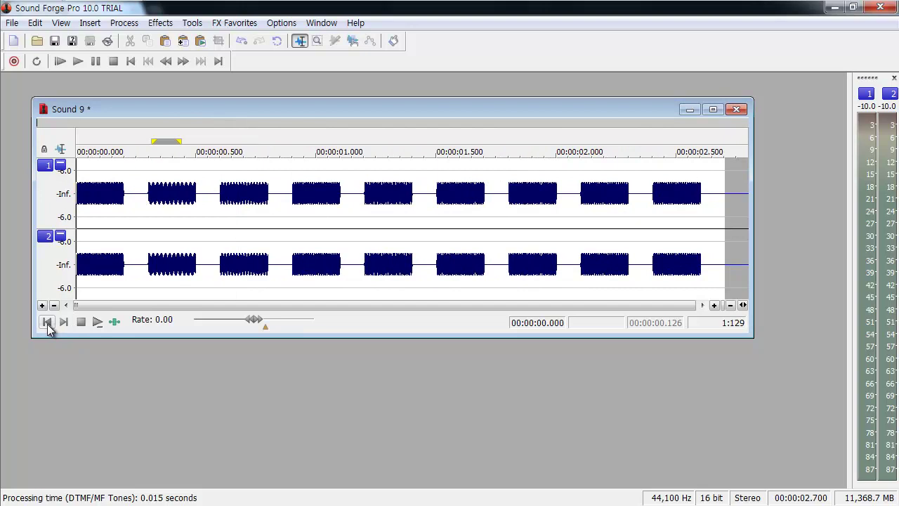
Step: Play back the existing tones, then open and cancel the DTMF/MF Tones generator without adding anything
key(space)
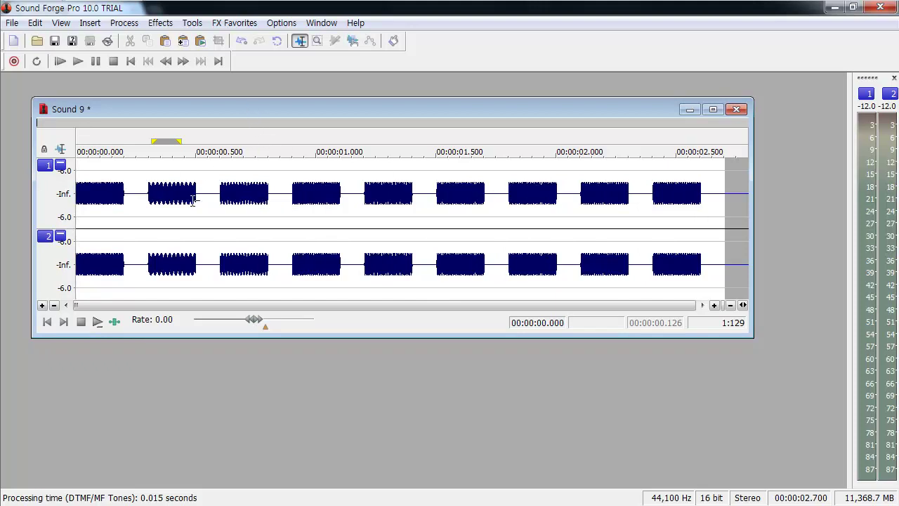
click(178, 215)
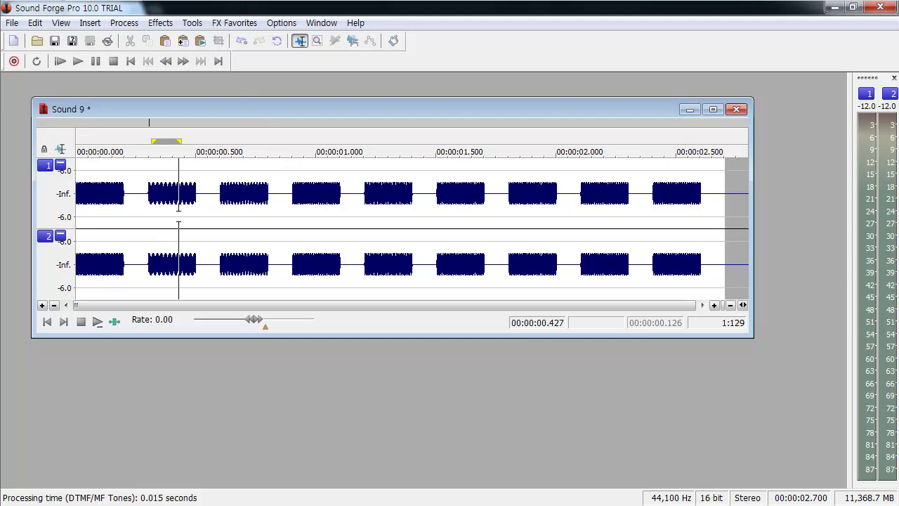
click(90, 23)
mouse_move(144, 183)
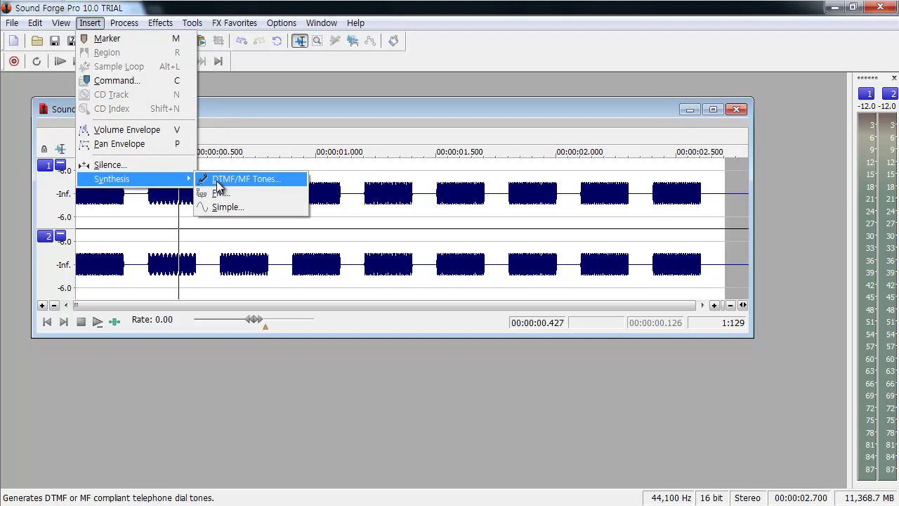
click(218, 181)
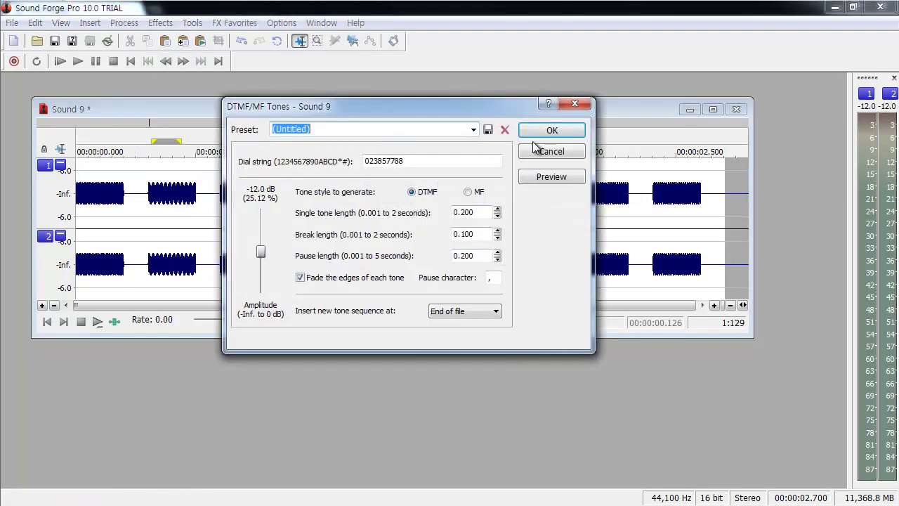
click(538, 153)
Step: Select the whole waveform and delete it, leaving Sound 9 at 00:00:00.000 length
click(503, 202)
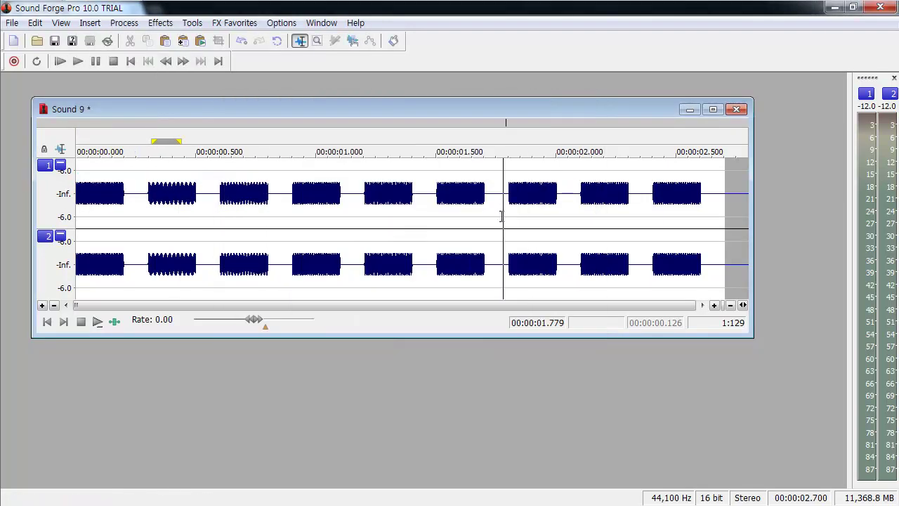
key(ctrl+a)
key(Delete)
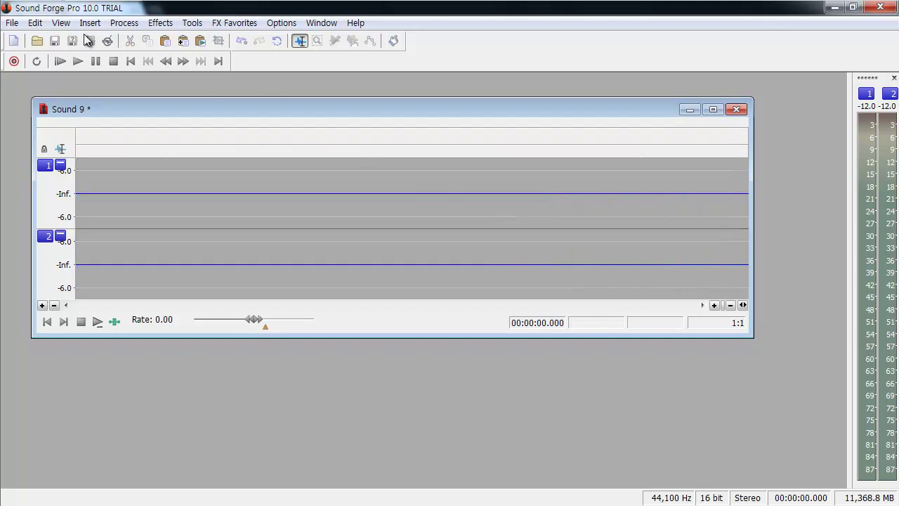
Step: Insert 5.8 seconds of stereo DTMF tones from the '[Sys] Mary had a little lamb' preset
click(88, 23)
mouse_move(149, 180)
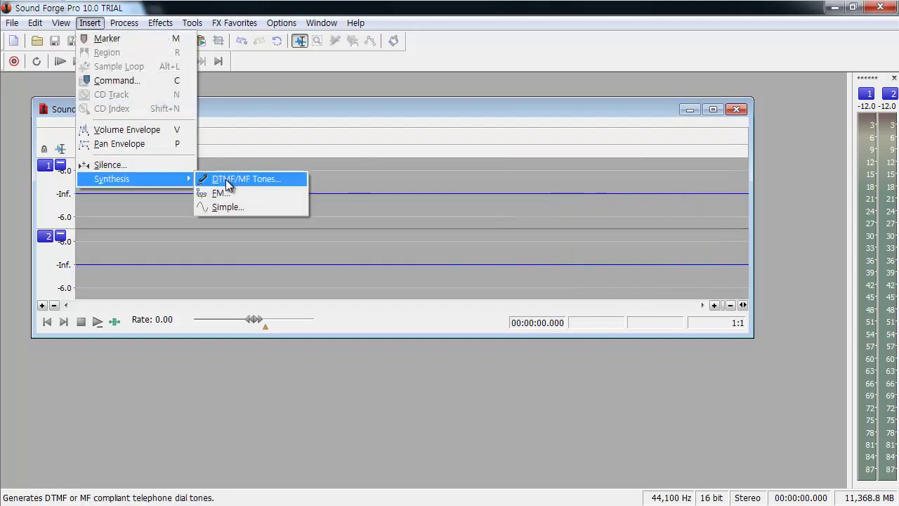
click(218, 180)
click(474, 130)
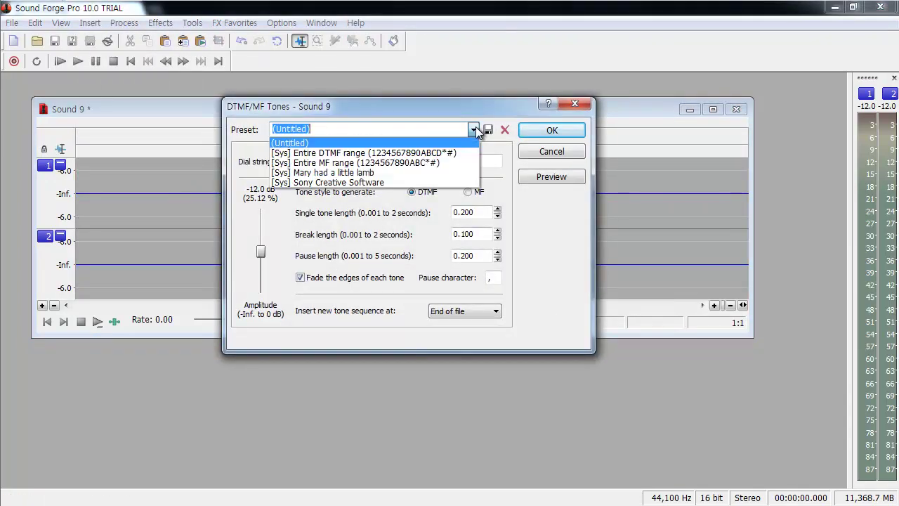
click(411, 173)
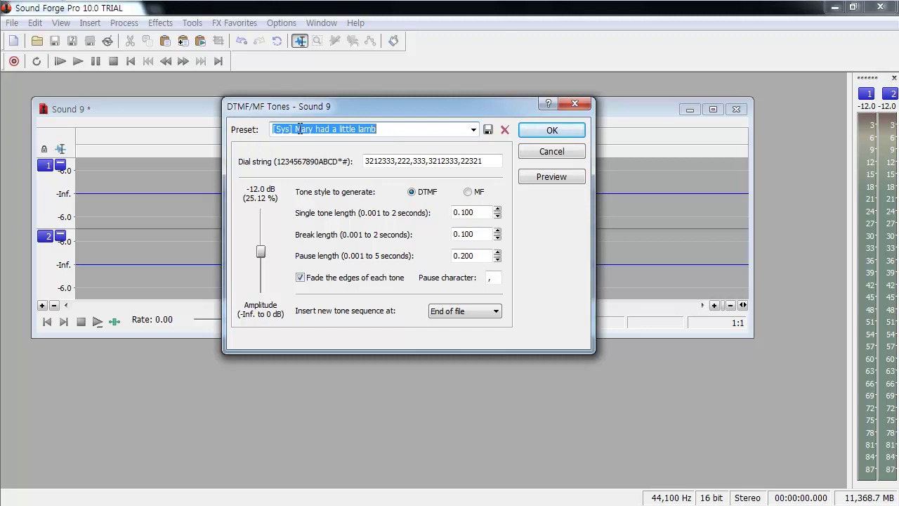
drag(301, 113, 284, 90)
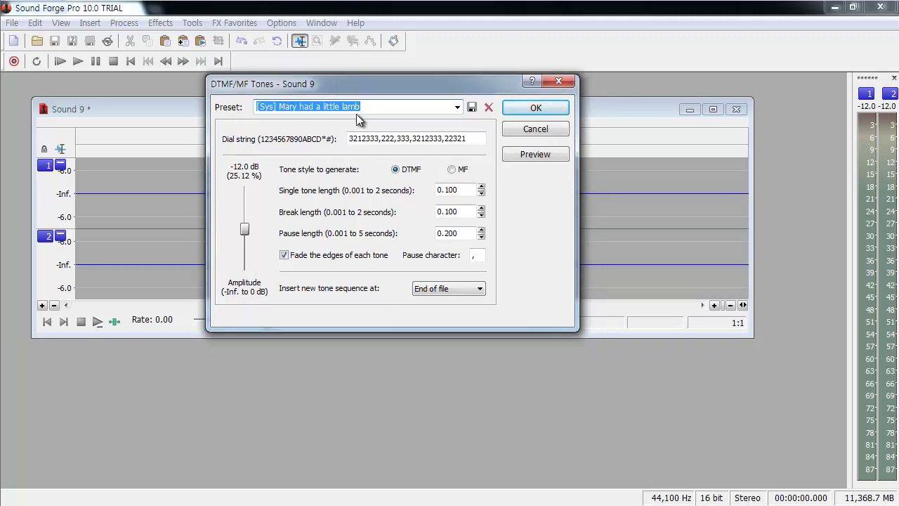
click(534, 111)
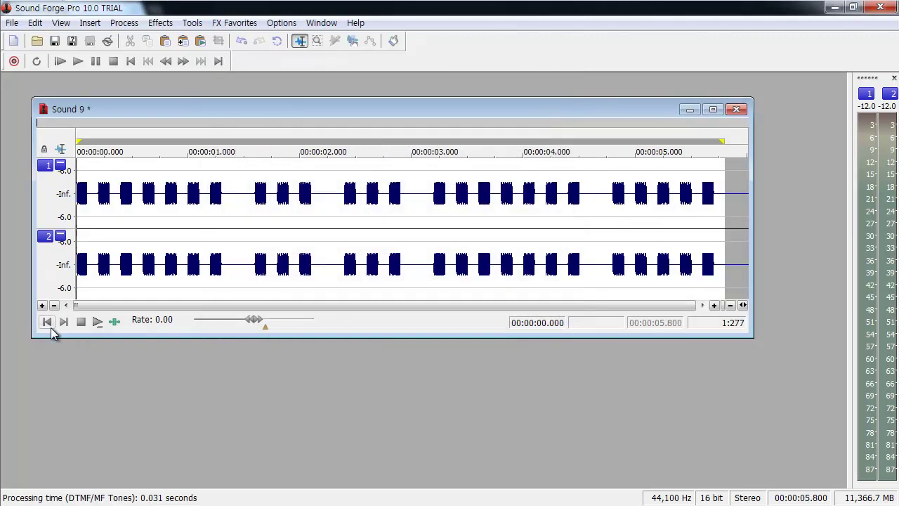
key(space)
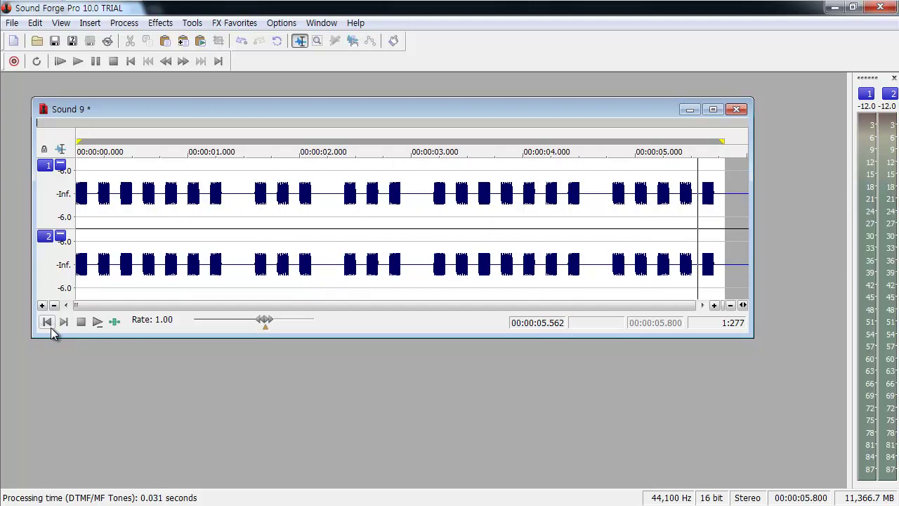
click(89, 23)
mouse_move(149, 181)
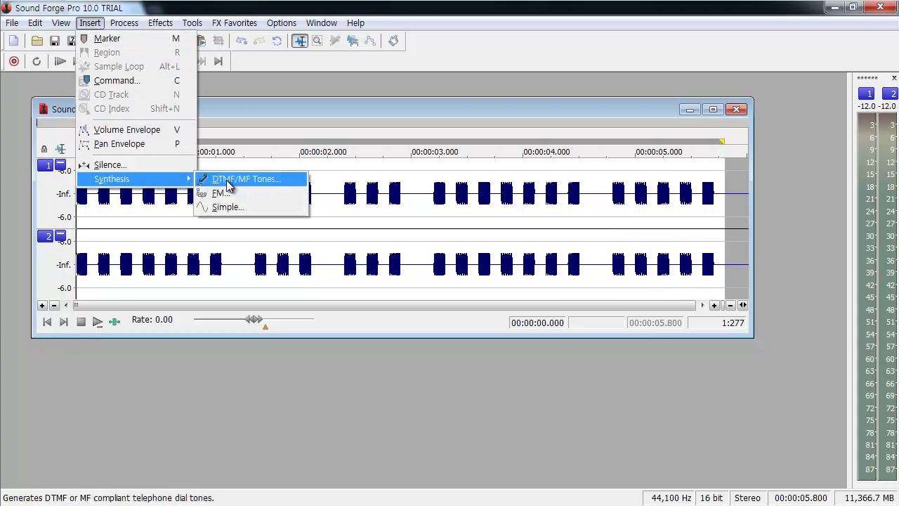
click(226, 180)
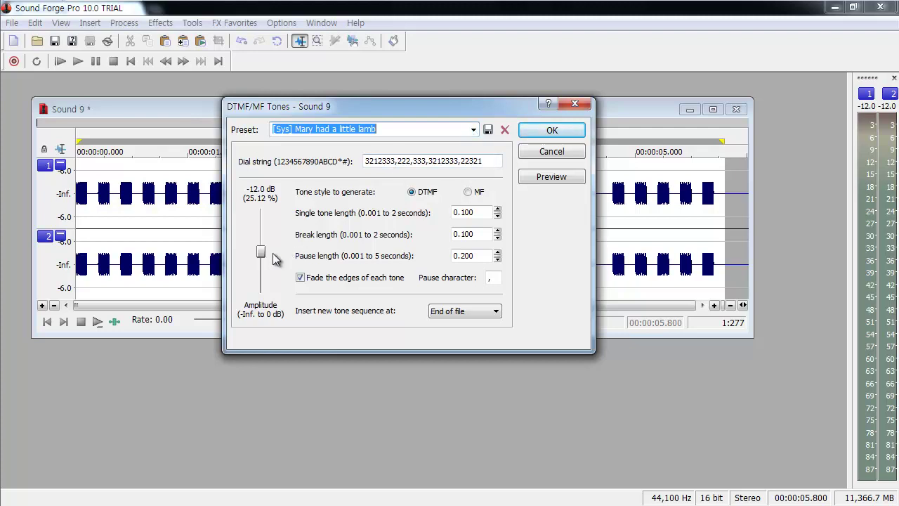
drag(261, 251, 265, 242)
click(554, 152)
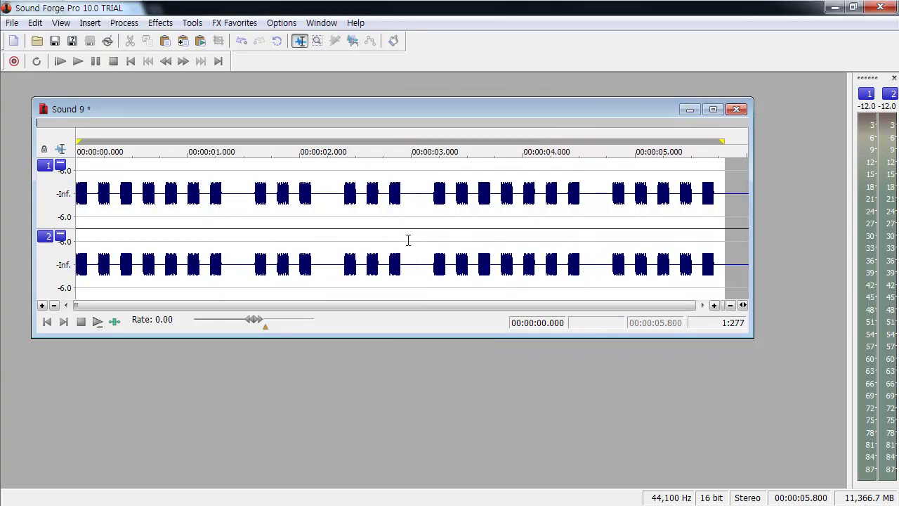
Step: Save the recording with Save As as the Wave file tones.wav
click(12, 24)
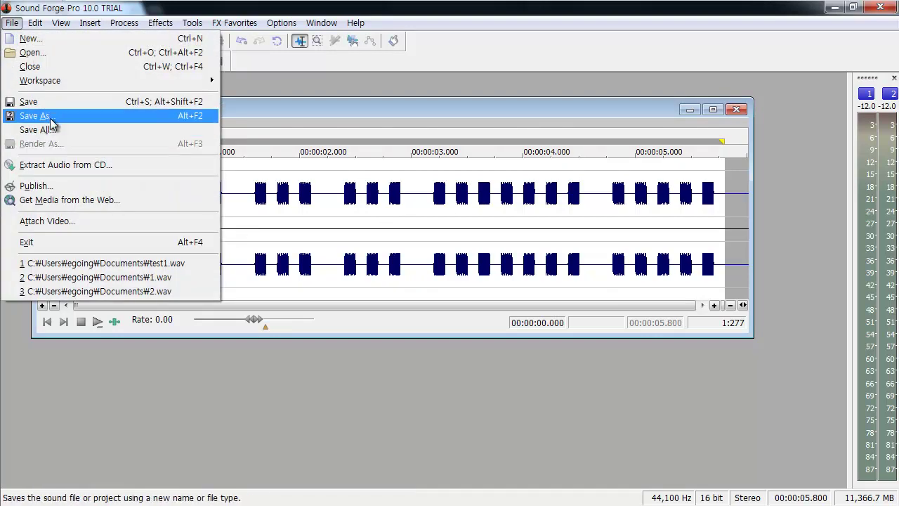
click(48, 130)
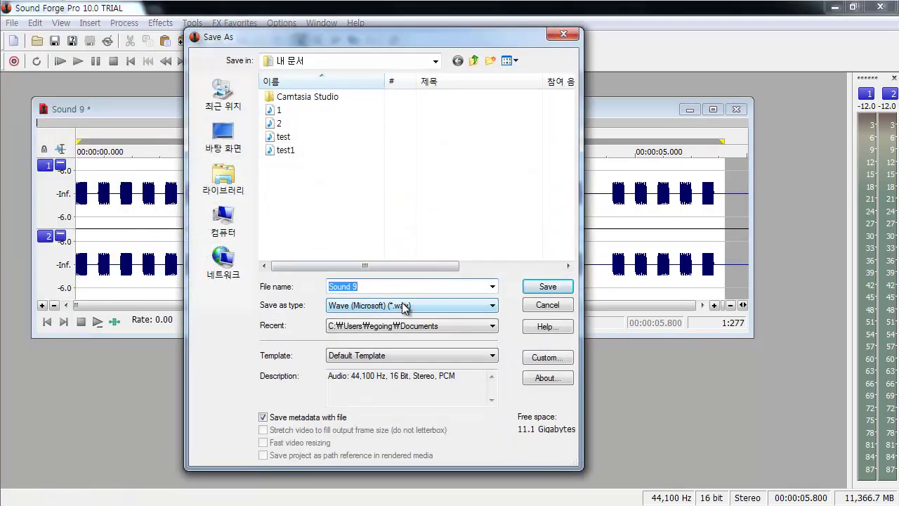
text(ton)
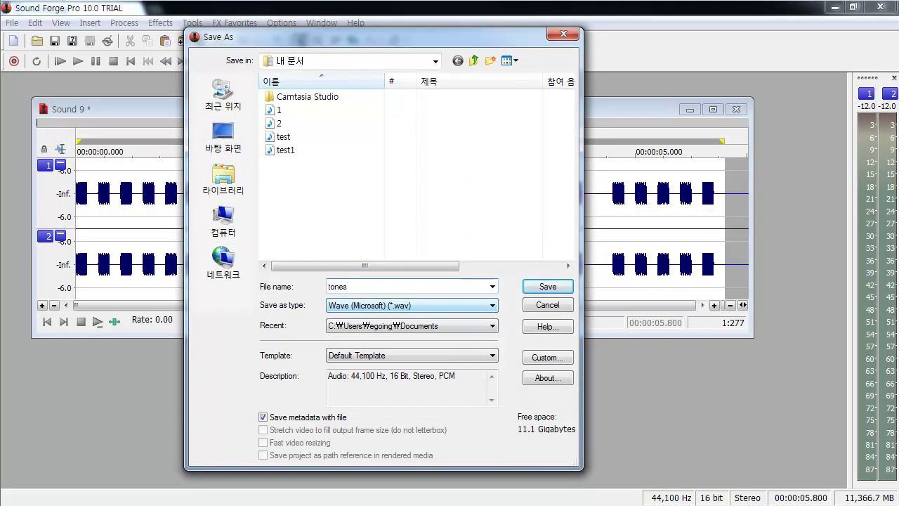
text(es)
key(Return)
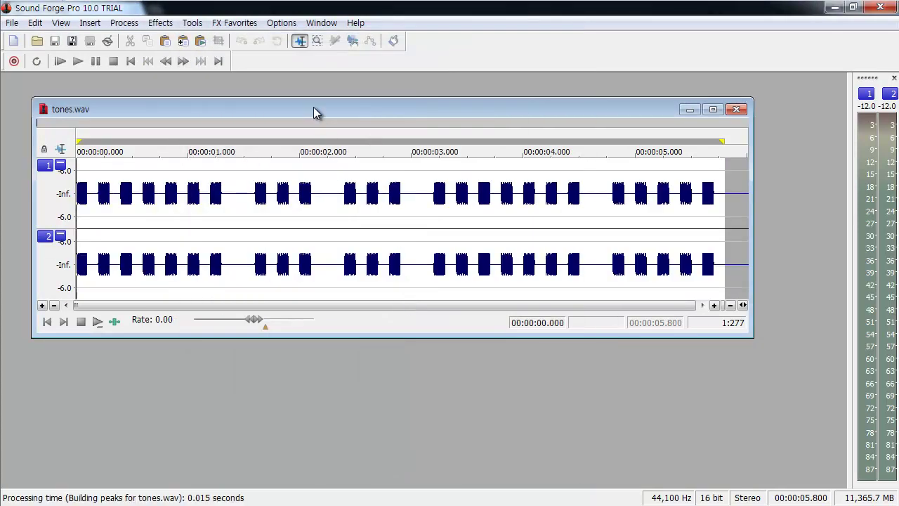
drag(313, 107, 328, 106)
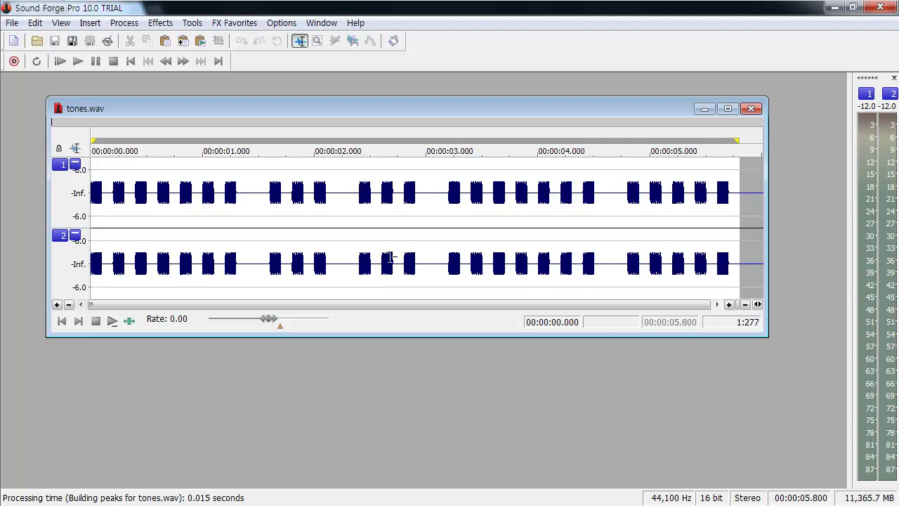